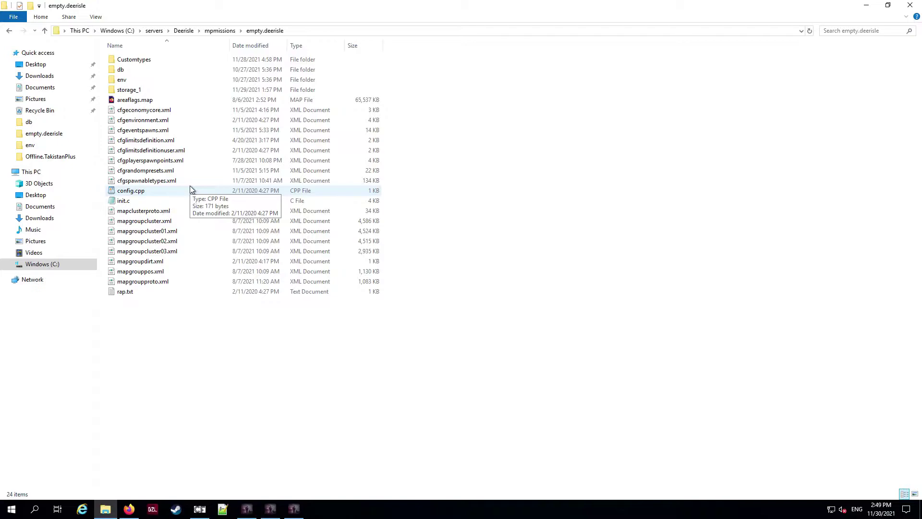
# Examine the mod types files in the Customtypes folder and the types.xml file in the db folder of the empty.deerisle mission.
pyautogui.doubleClick(142, 62)
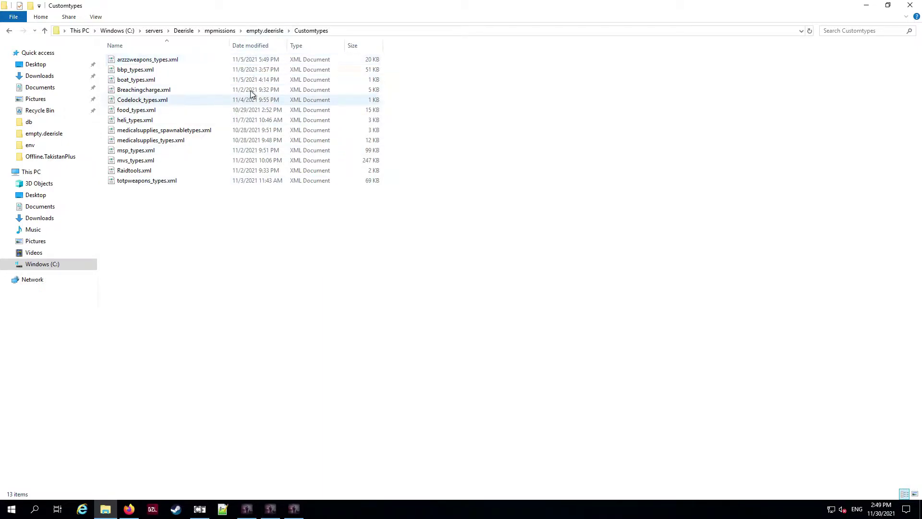
pyautogui.click(264, 31)
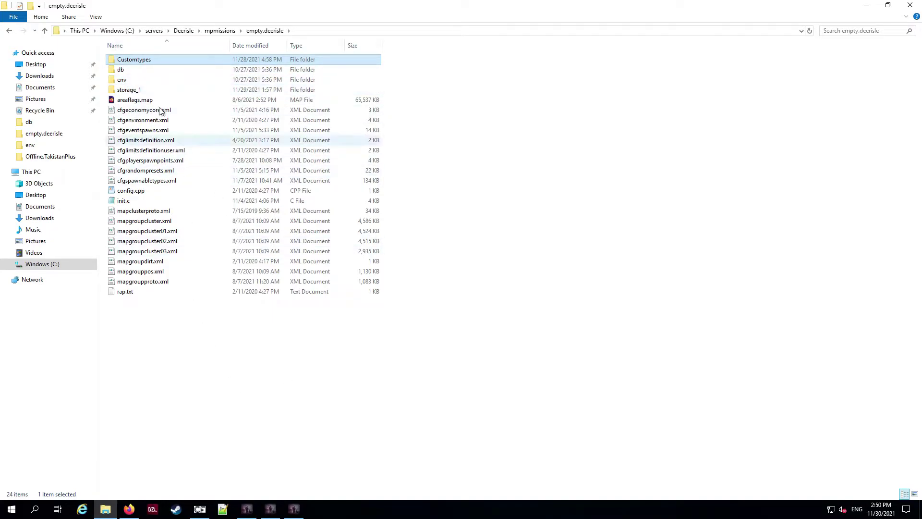
pyautogui.doubleClick(149, 60)
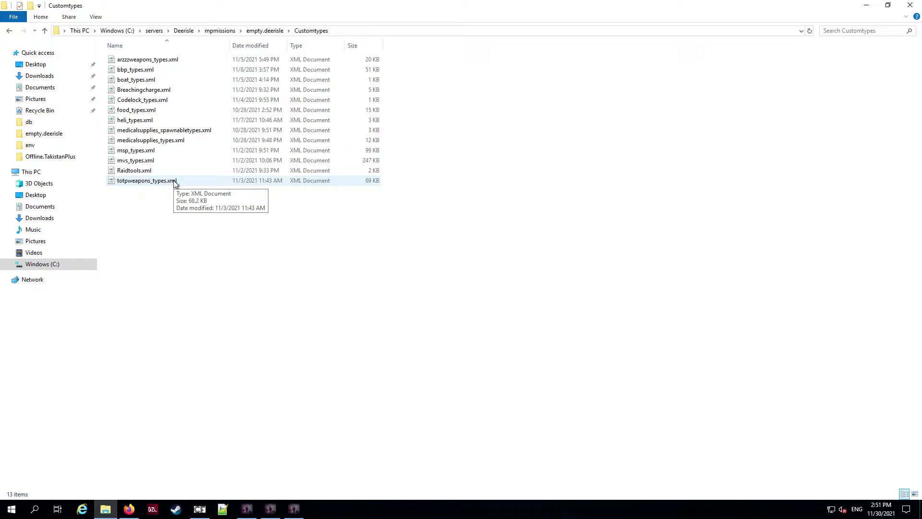
pyautogui.click(264, 30)
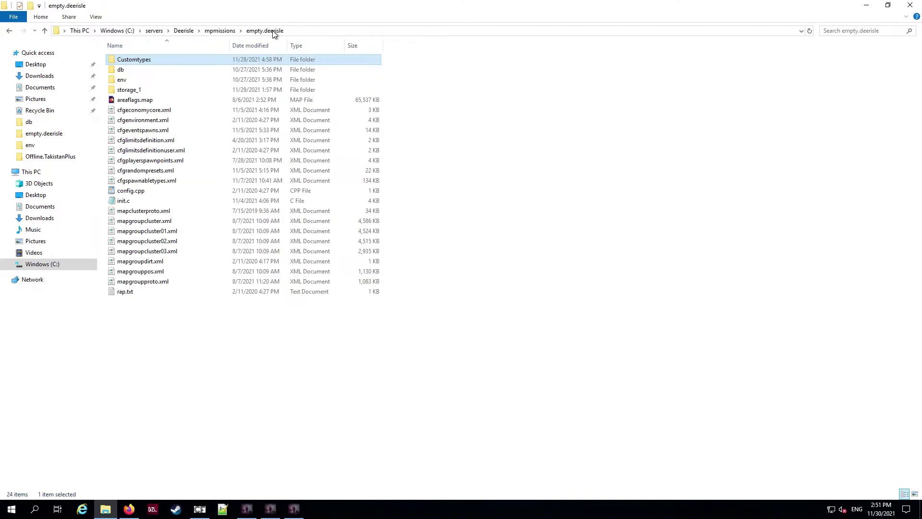
pyautogui.doubleClick(120, 70)
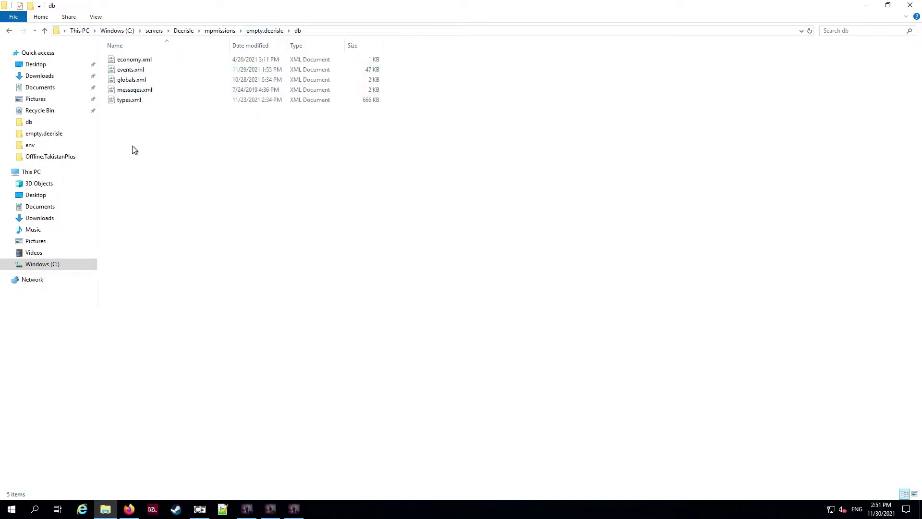
pyautogui.click(145, 103)
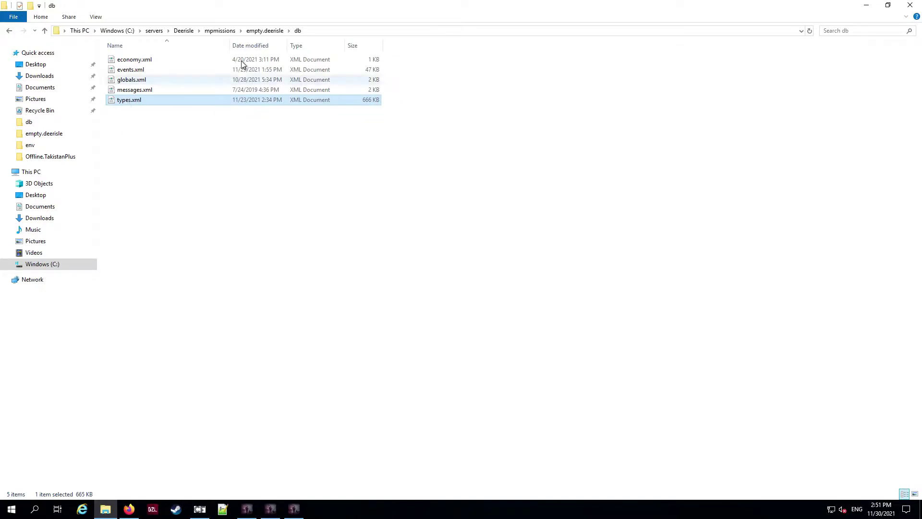
pyautogui.click(264, 31)
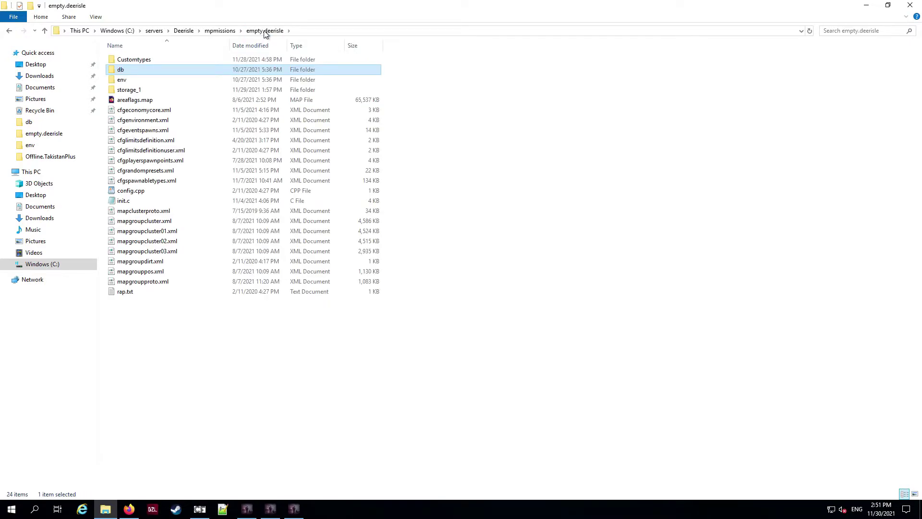
pyautogui.click(181, 32)
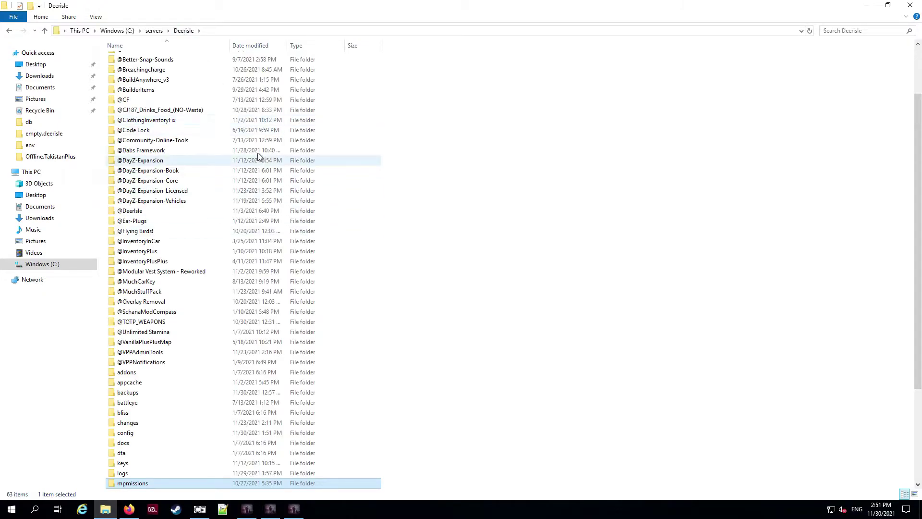
pyautogui.scroll(3, 255, 149)
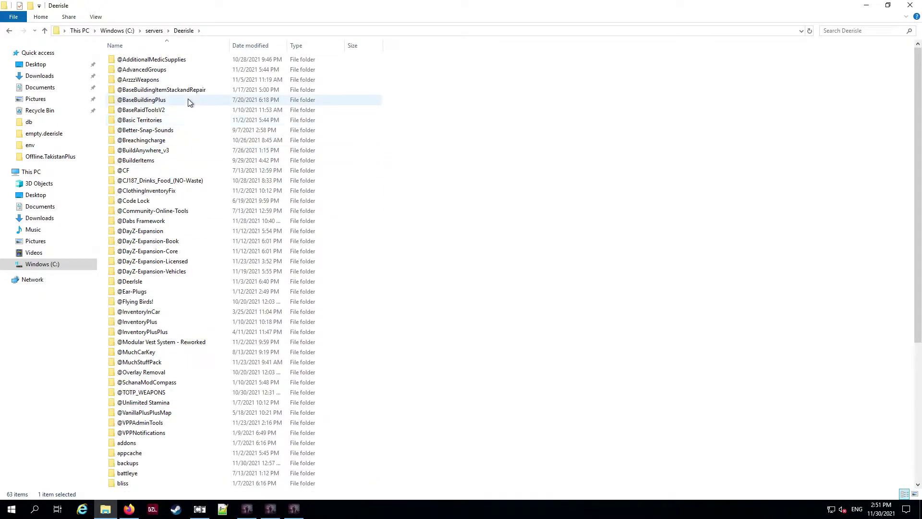
pyautogui.click(135, 80)
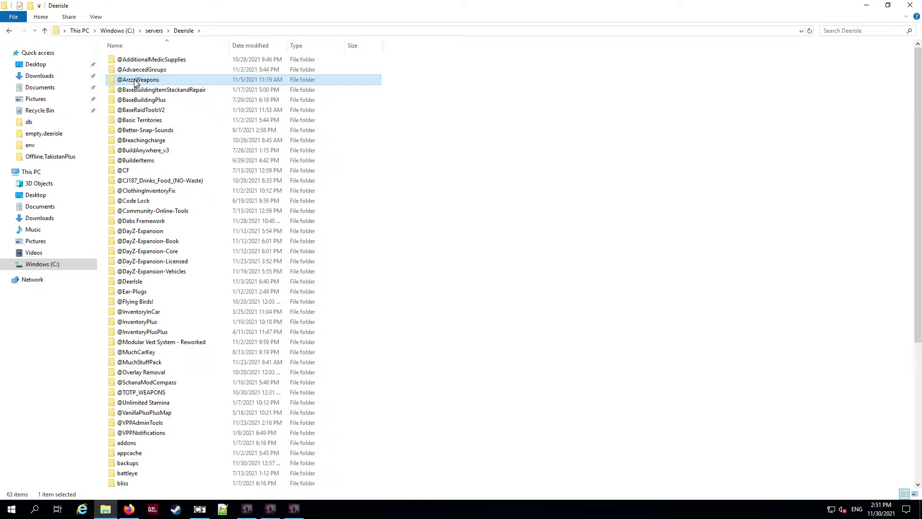
pyautogui.rightClick(136, 82)
pyautogui.click(155, 86)
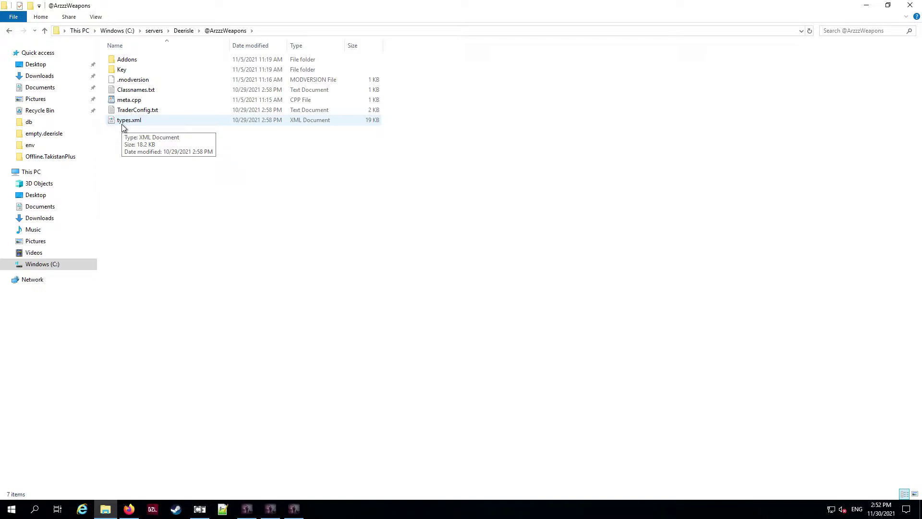
pyautogui.click(152, 121)
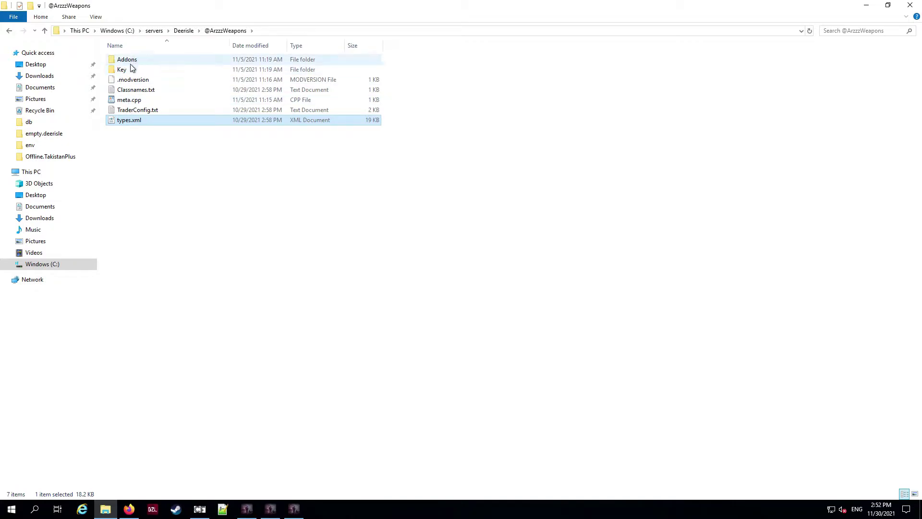
pyautogui.rightClick(127, 122)
pyautogui.click(149, 138)
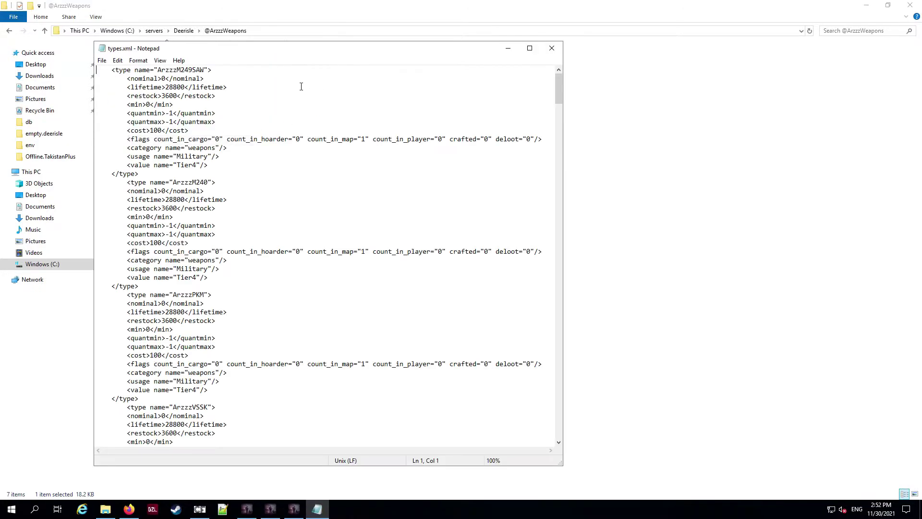
pyautogui.click(529, 47)
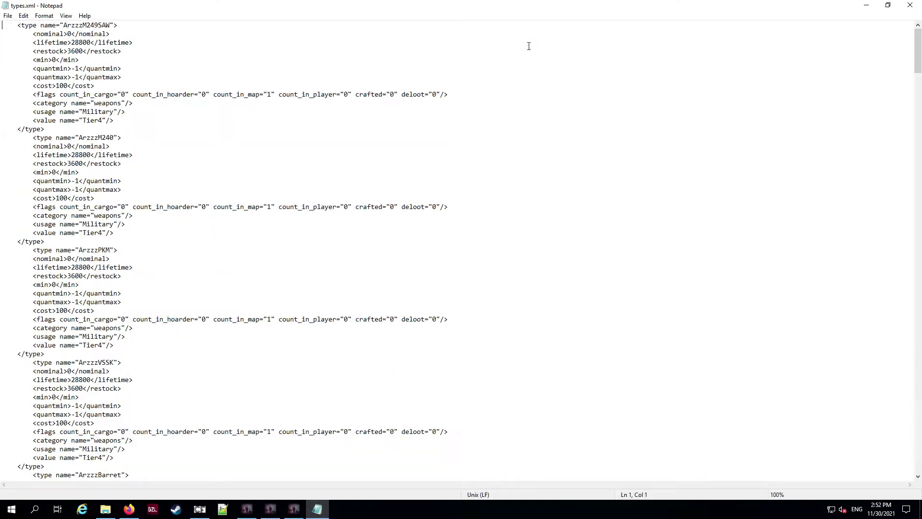
# Check the final closing type tag in types.xml, and copy the file's entire contents.
pyautogui.click(271, 69)
pyautogui.moveTo(918, 61); pyautogui.dragTo(907, 460)
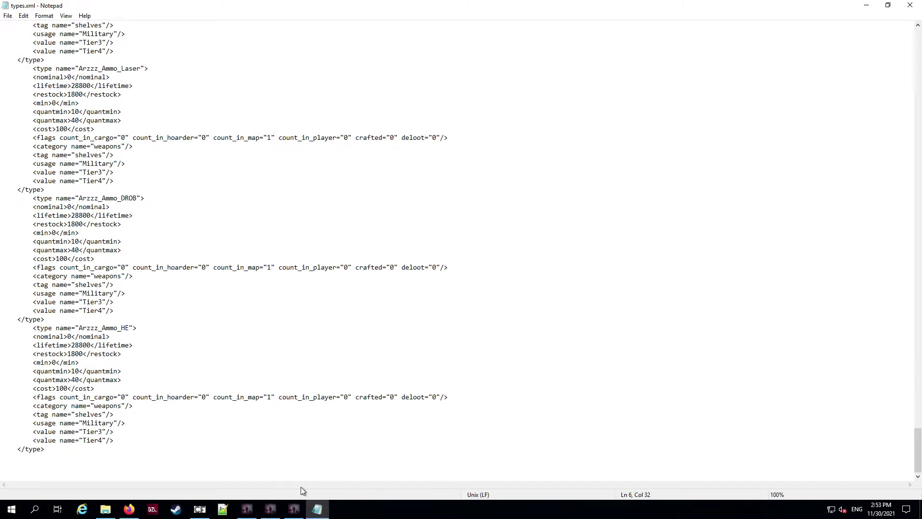
pyautogui.moveTo(58, 453); pyautogui.dragTo(18, 447)
pyautogui.click(335, 364)
pyautogui.hotkey('ctrl', 'a')
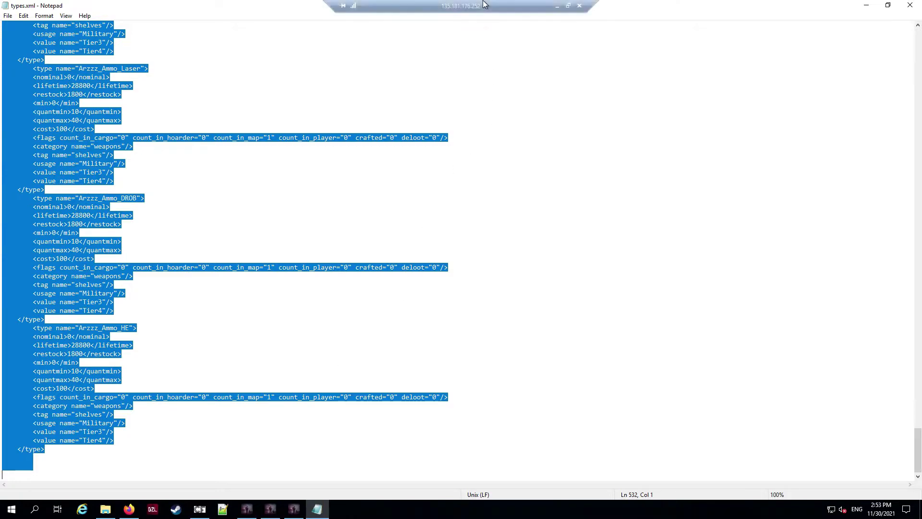
# Switch to Notepad++ on the local computer and paste the copied weapon types into the blank document new 4.
pyautogui.click(562, 9)
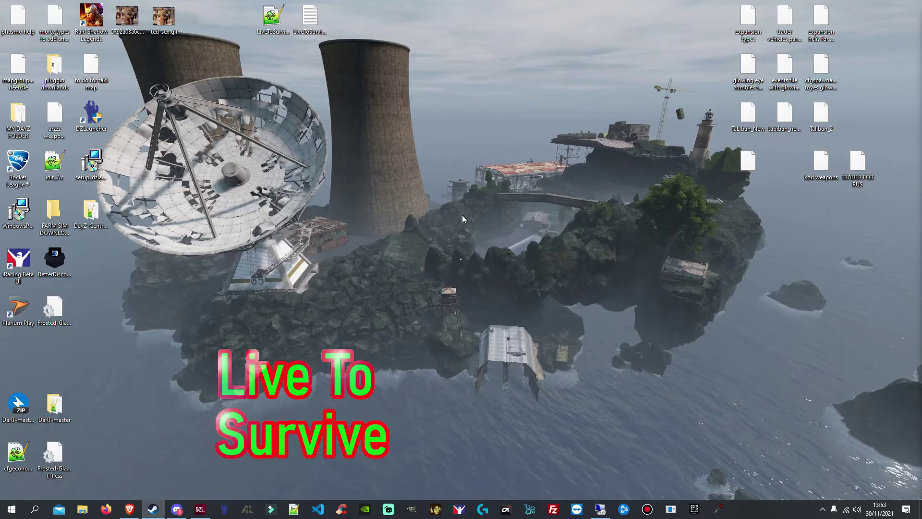
pyautogui.click(294, 511)
pyautogui.click(203, 75)
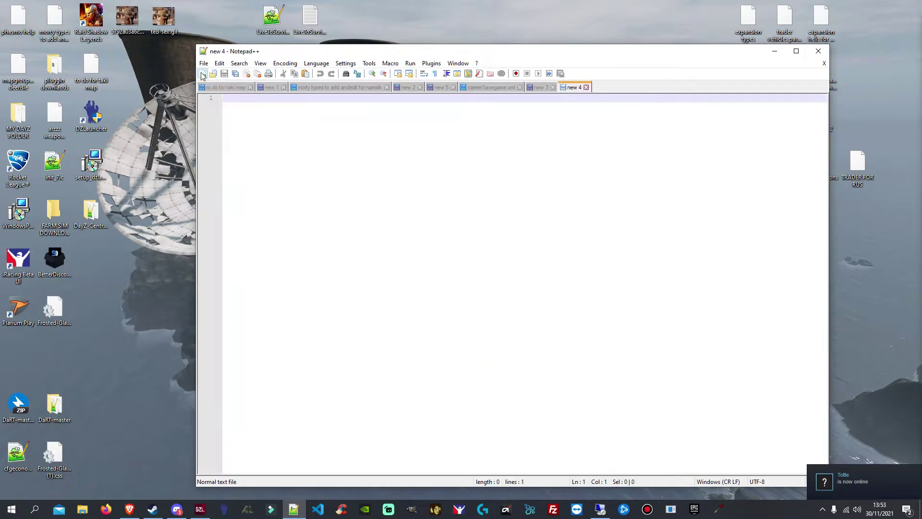
pyautogui.hotkey('ctrl', 'v')
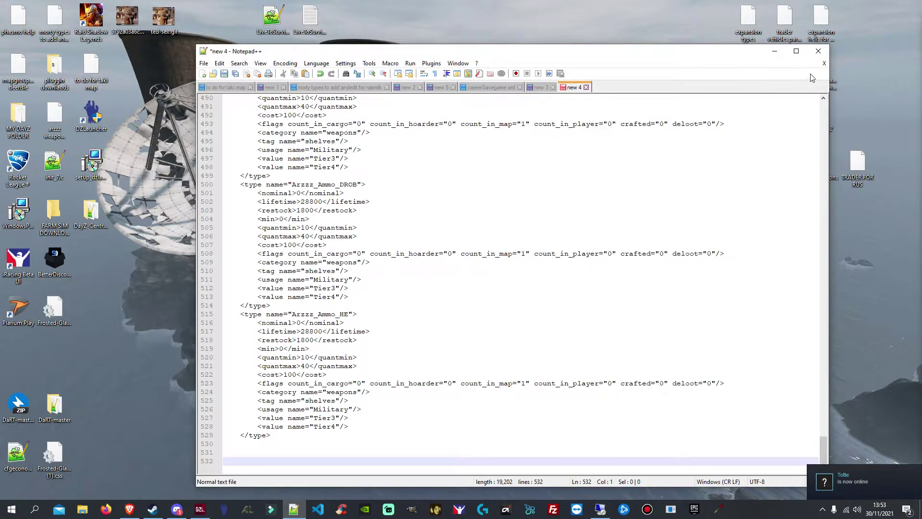
pyautogui.click(796, 51)
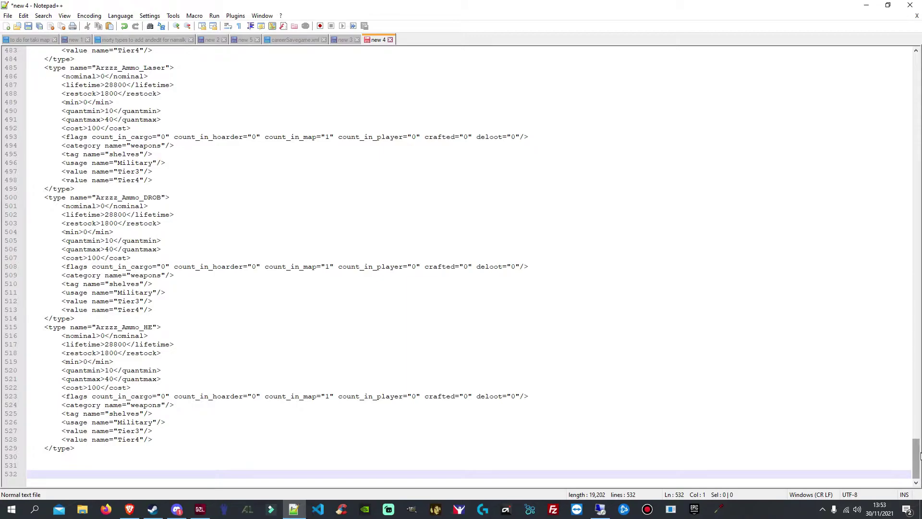
# Add a closing </types> line below the last </type> tag by duplicating that tag and changing it to the plural.
pyautogui.moveTo(76, 449); pyautogui.dragTo(42, 449)
pyautogui.hotkey('ctrl', 'c')
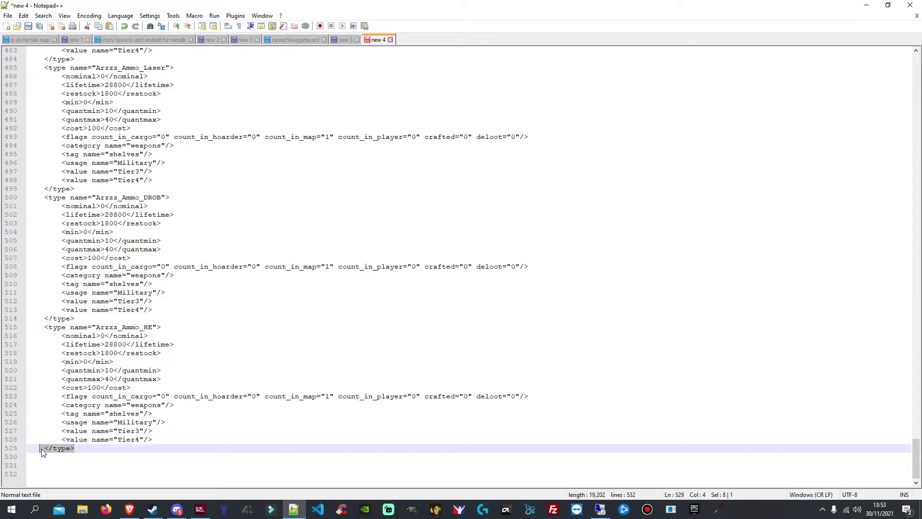
pyautogui.click(90, 448)
pyautogui.press('Return')
pyautogui.hotkey('ctrl', 'v')
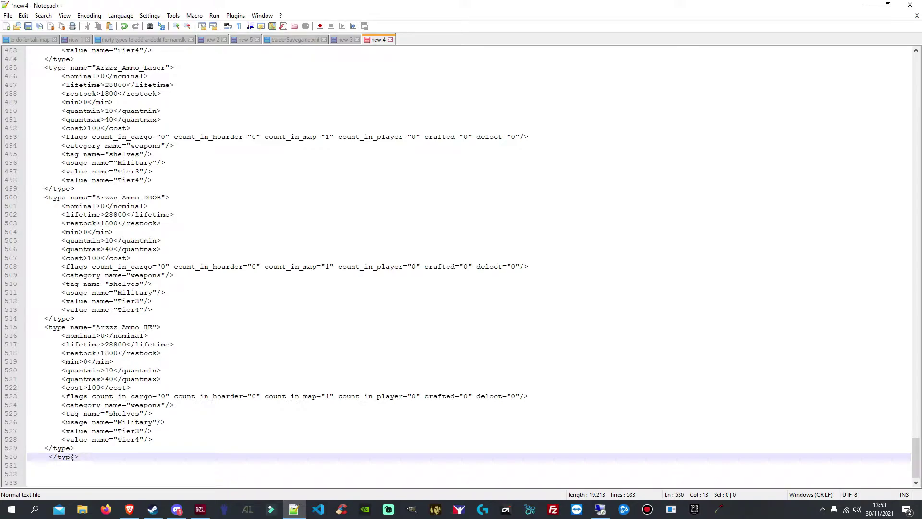
pyautogui.click(73, 457)
pyautogui.write('s')
pyautogui.moveTo(156, 506)
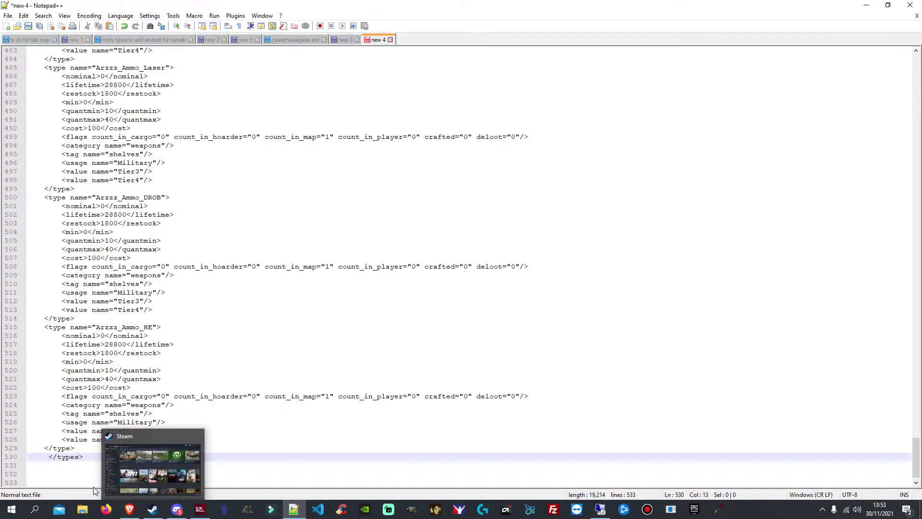
pyautogui.click(60, 473)
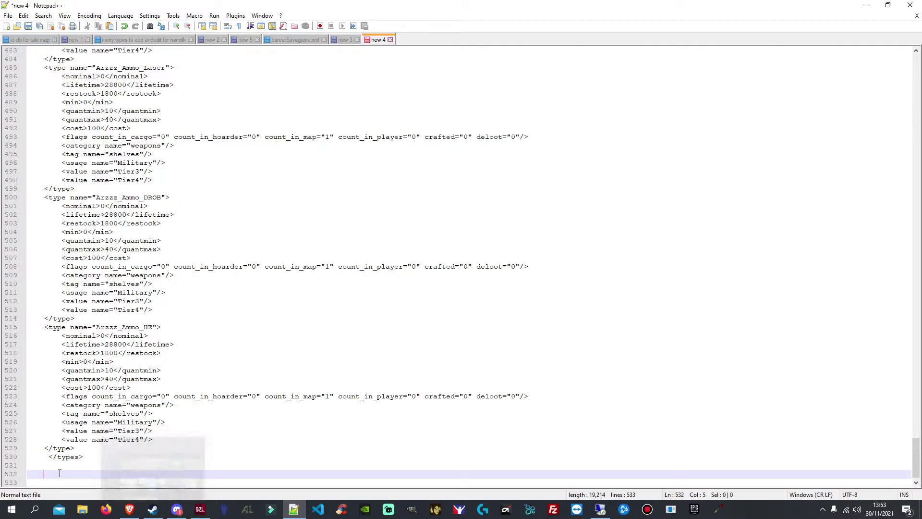
pyautogui.click(43, 448)
pyautogui.moveTo(43, 447); pyautogui.dragTo(75, 449)
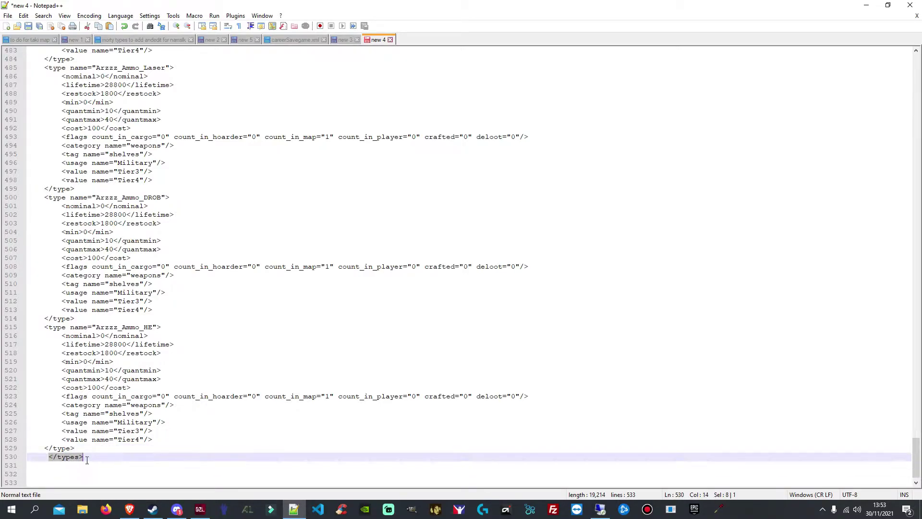
pyautogui.click(91, 465)
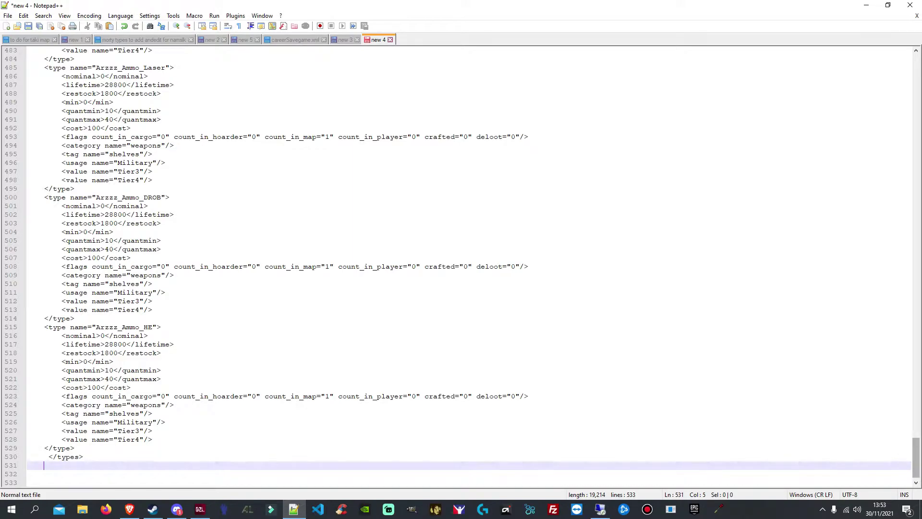
# Look through the start of the pasted types and the other open documents, and return to new 4.
pyautogui.moveTo(917, 458); pyautogui.dragTo(899, 71)
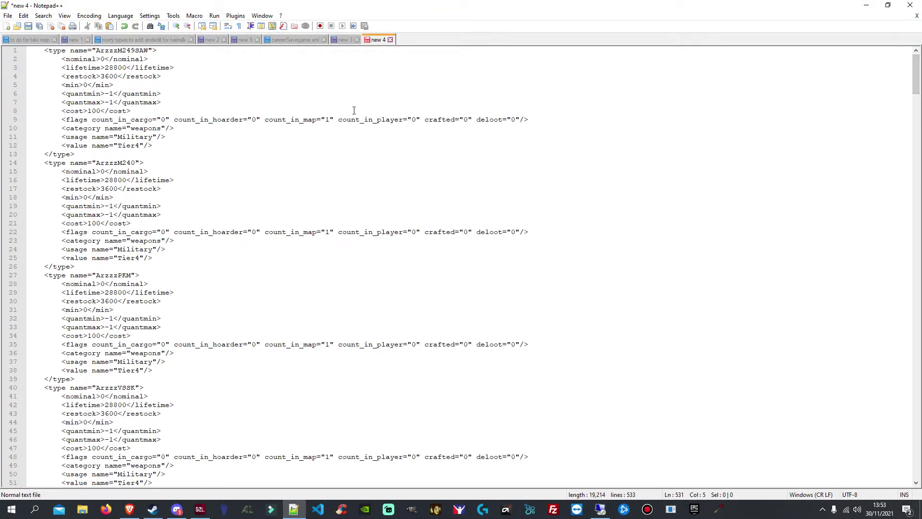
pyautogui.click(345, 40)
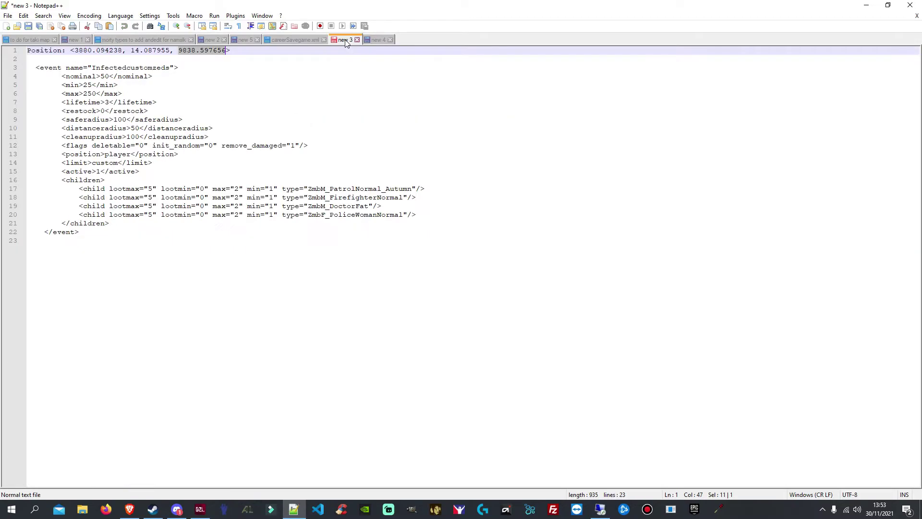
pyautogui.click(303, 40)
pyautogui.click(243, 40)
pyautogui.click(212, 41)
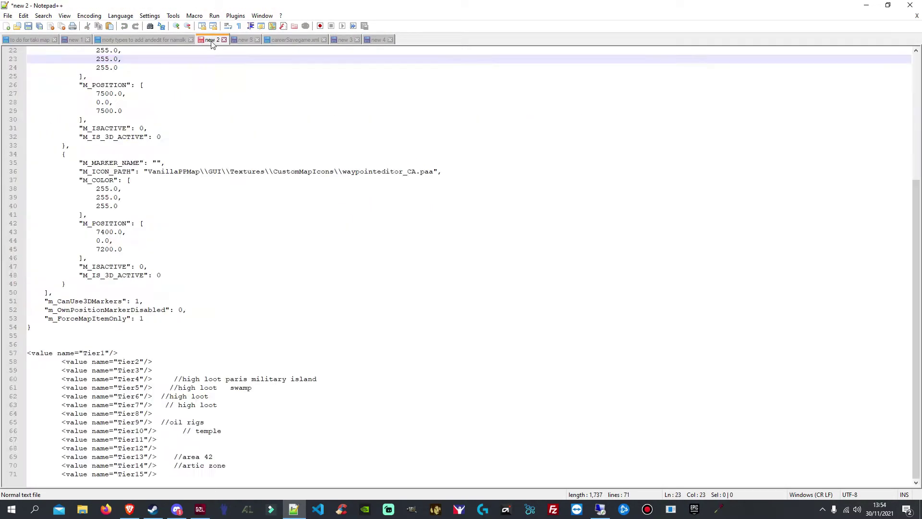
pyautogui.click(144, 40)
pyautogui.click(75, 40)
pyautogui.click(37, 41)
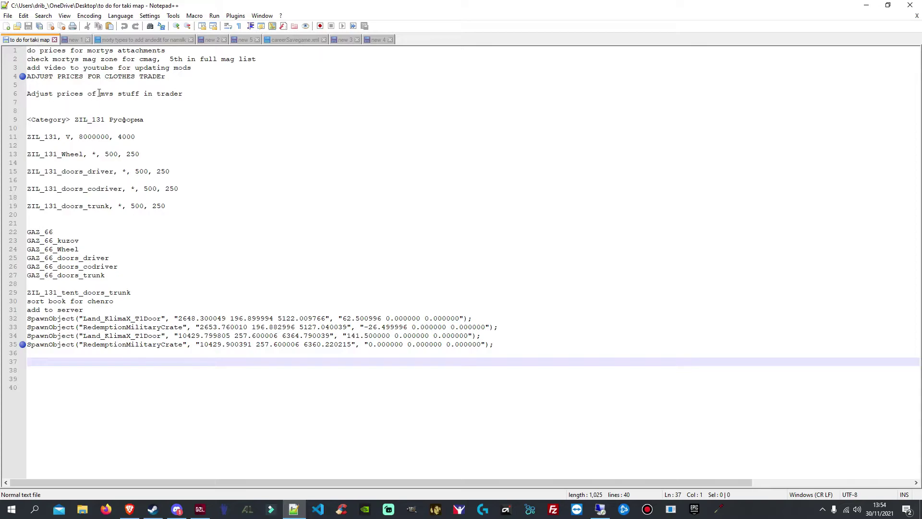
pyautogui.click(117, 42)
pyautogui.click(76, 40)
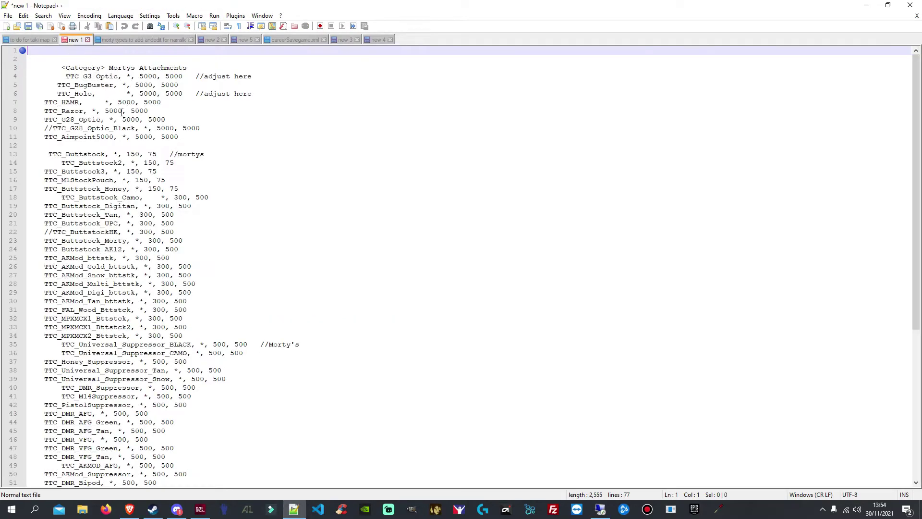
pyautogui.click(378, 40)
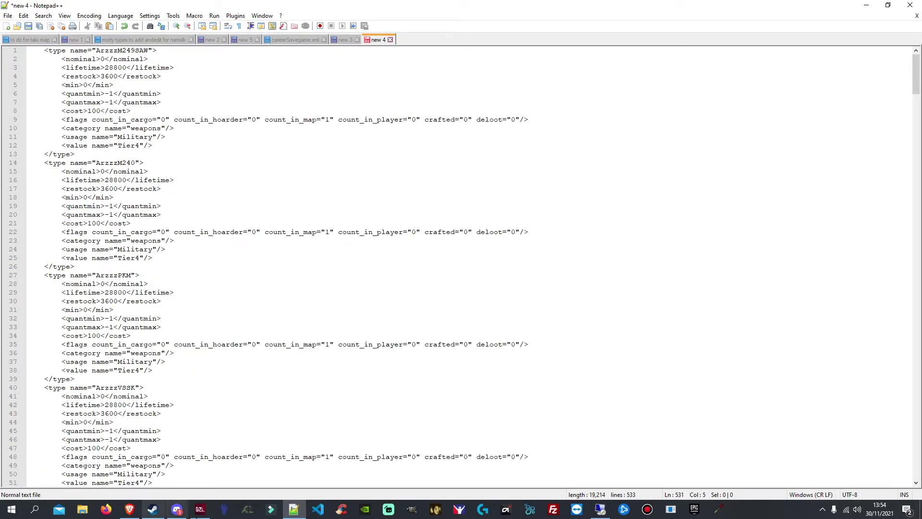
pyautogui.click(601, 509)
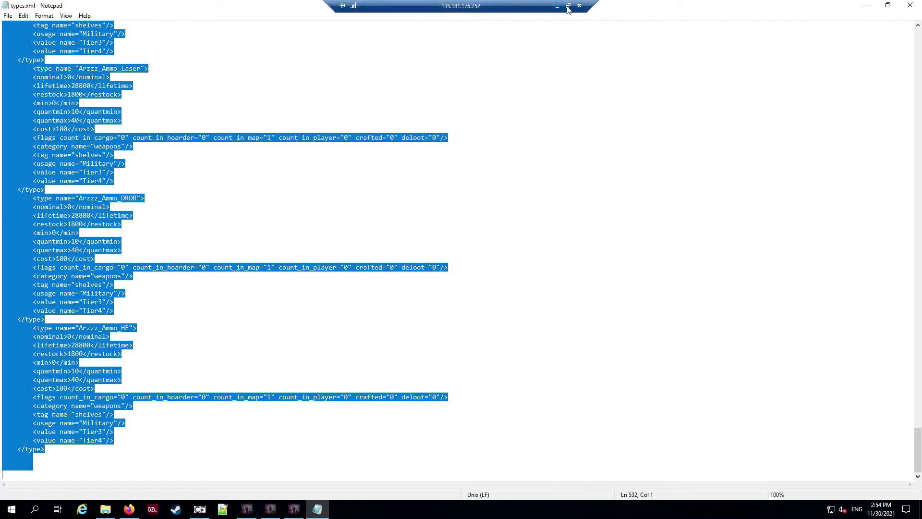
pyautogui.click(888, 6)
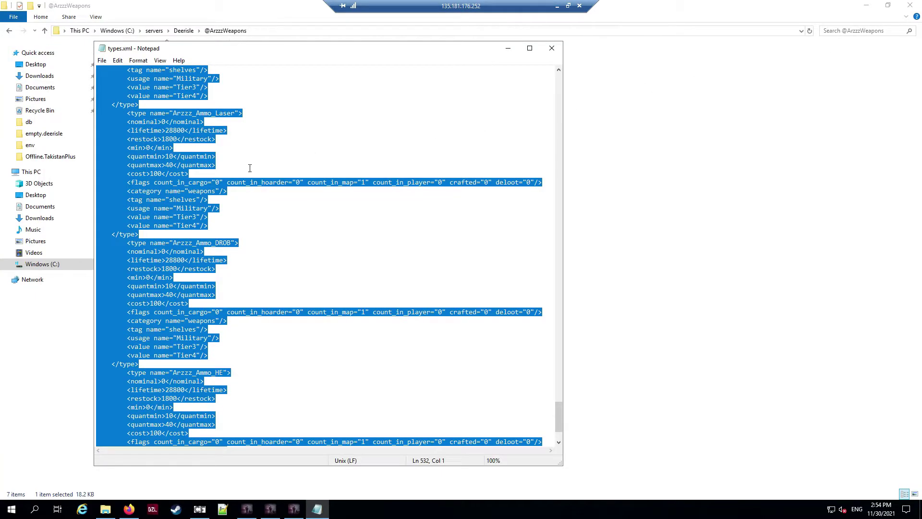
pyautogui.click(551, 48)
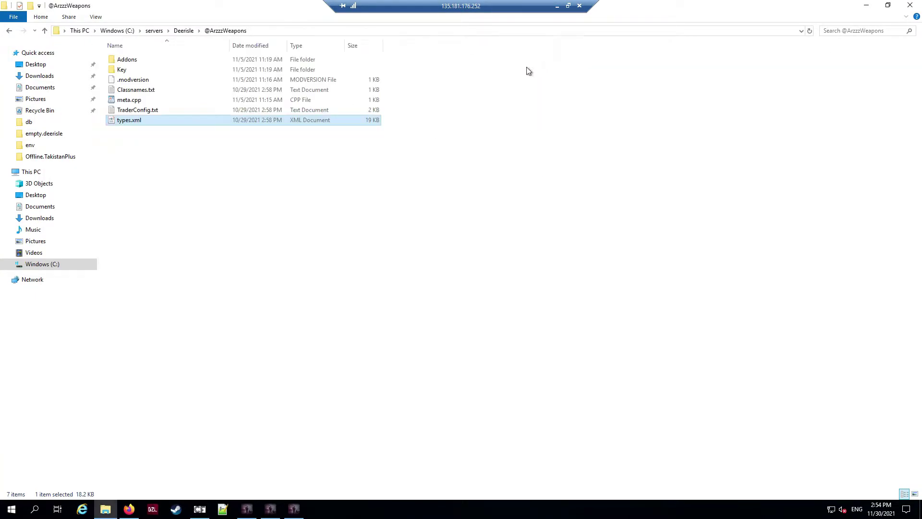
# Go to the db folder of the empty.deerisle mission inside the Deerisle server's mpmissions folder.
pyautogui.click(186, 31)
pyautogui.scroll(-5, 157, 206)
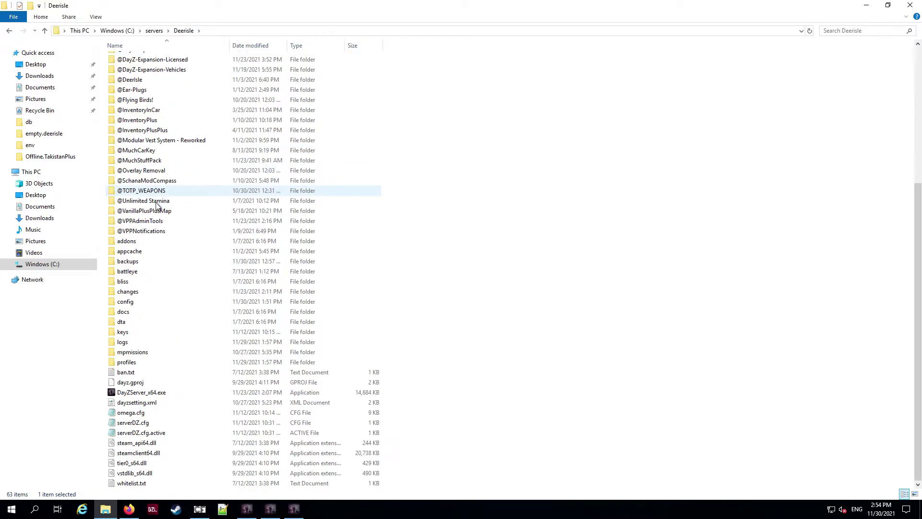
pyautogui.doubleClick(138, 353)
pyautogui.doubleClick(133, 82)
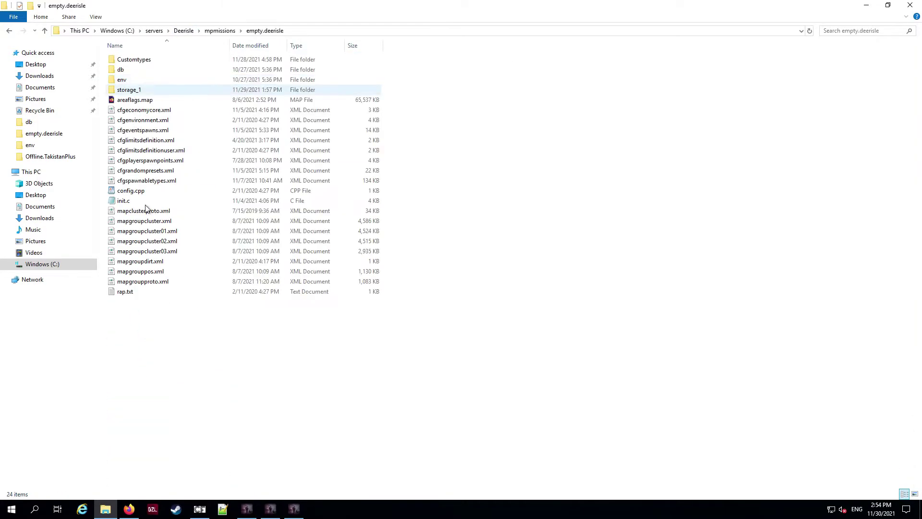
pyautogui.click(124, 71)
pyautogui.doubleClick(124, 70)
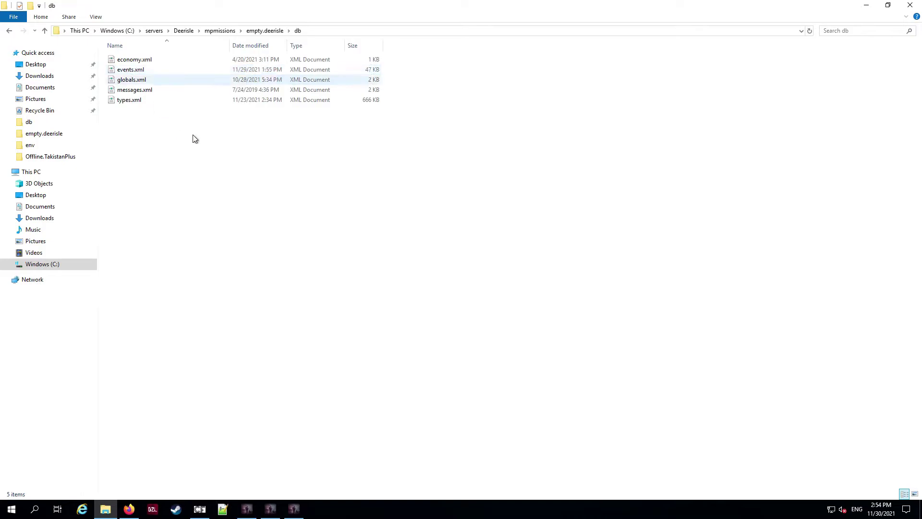
# Open the db folder's types.xml for editing and copy its XML declaration and opening <types> tag.
pyautogui.rightClick(138, 107)
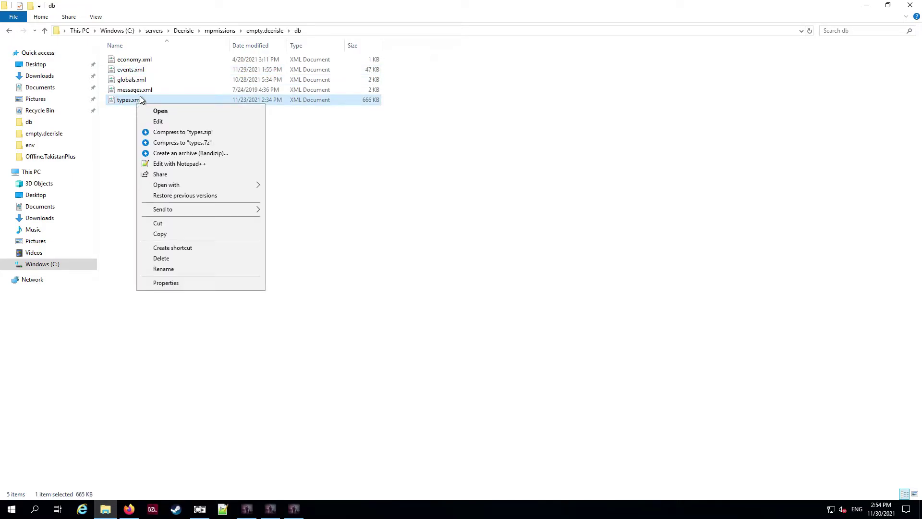
pyautogui.click(158, 121)
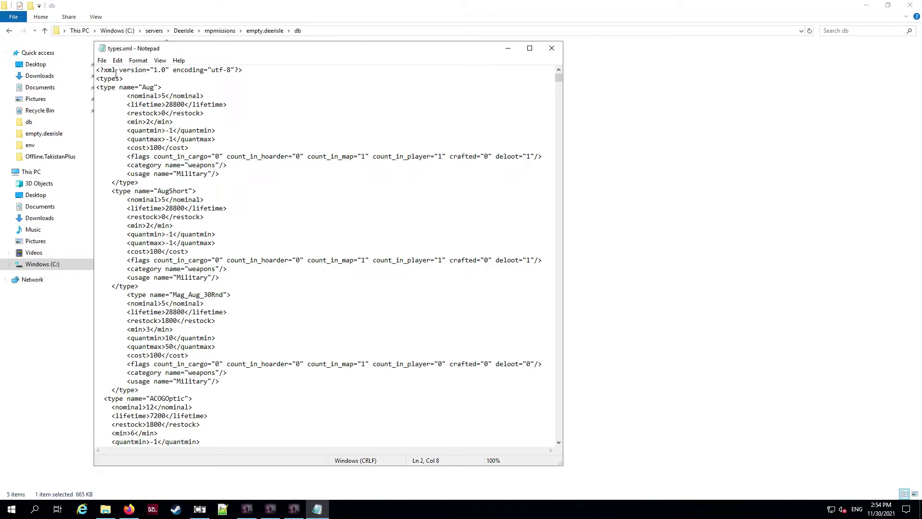
pyautogui.keyDown('shift'); pyautogui.click(96, 70); pyautogui.keyUp('shift')
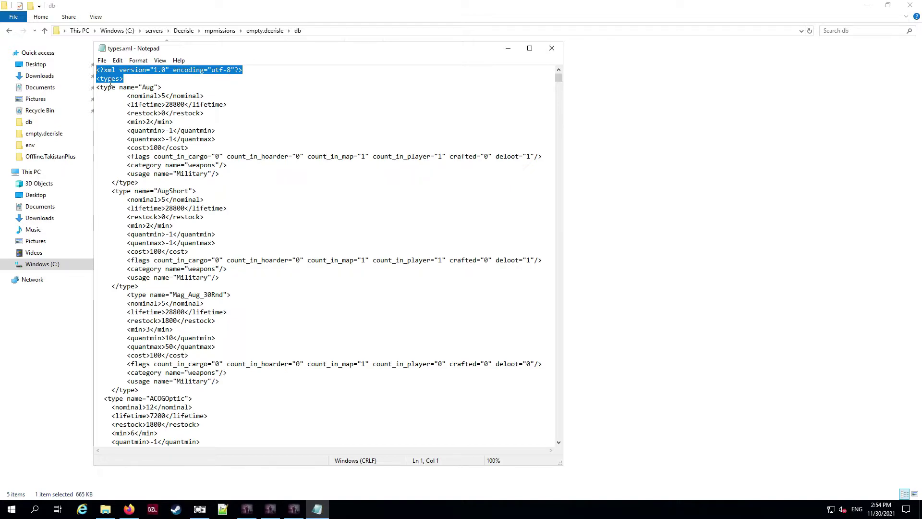
pyautogui.moveTo(138, 79); pyautogui.dragTo(90, 71)
pyautogui.hotkey('ctrl', 'c')
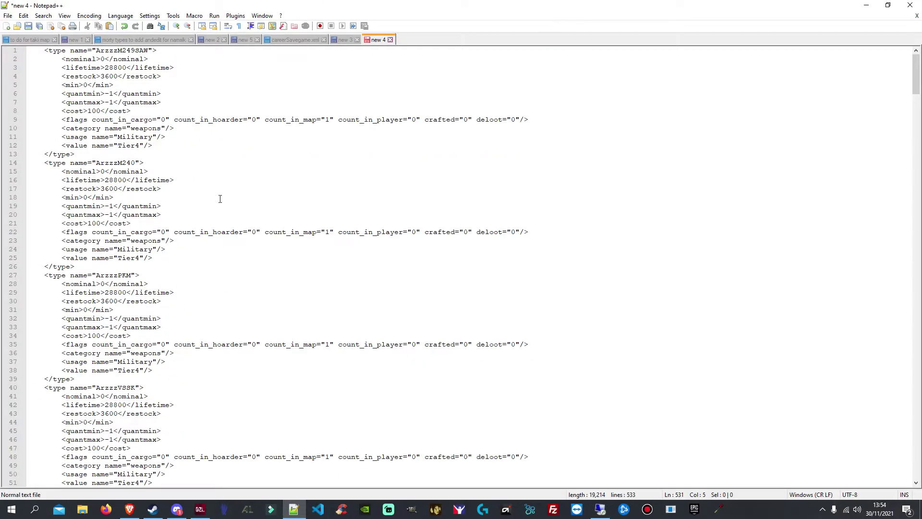
# In new 4 in the local Notepad++, paste the copied header above the ArzzzM249SAW type and remove the blank line before it.
pyautogui.click(44, 51)
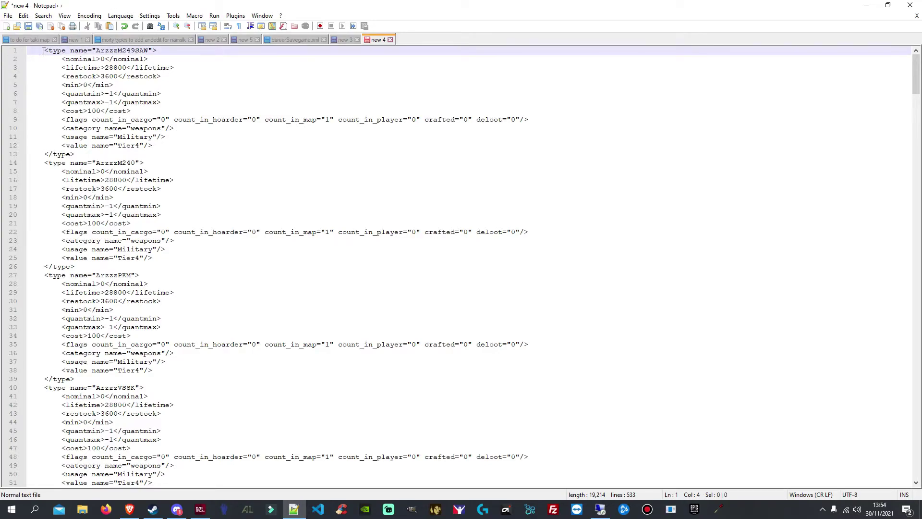
pyautogui.press('Return')
pyautogui.hotkey('ctrl', 'v')
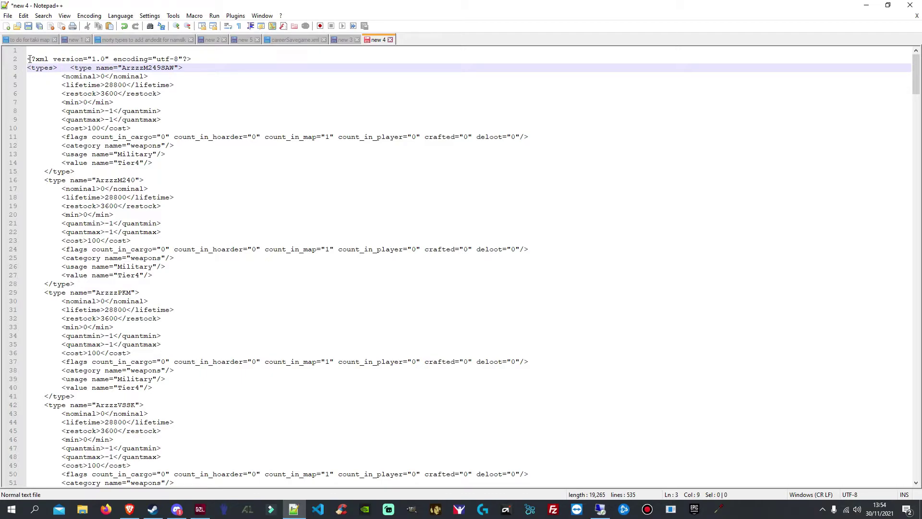
pyautogui.click(27, 60)
pyautogui.press('BackSpace')
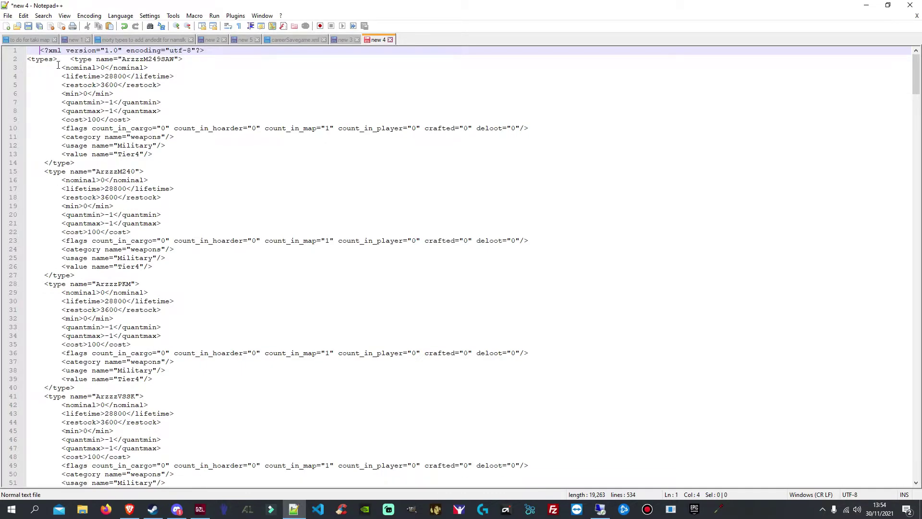
# Put the ArzzzM249SAW type tag on its own line below <types> and reduce the indentation before the XML declaration.
pyautogui.click(65, 59)
pyautogui.press('Return')
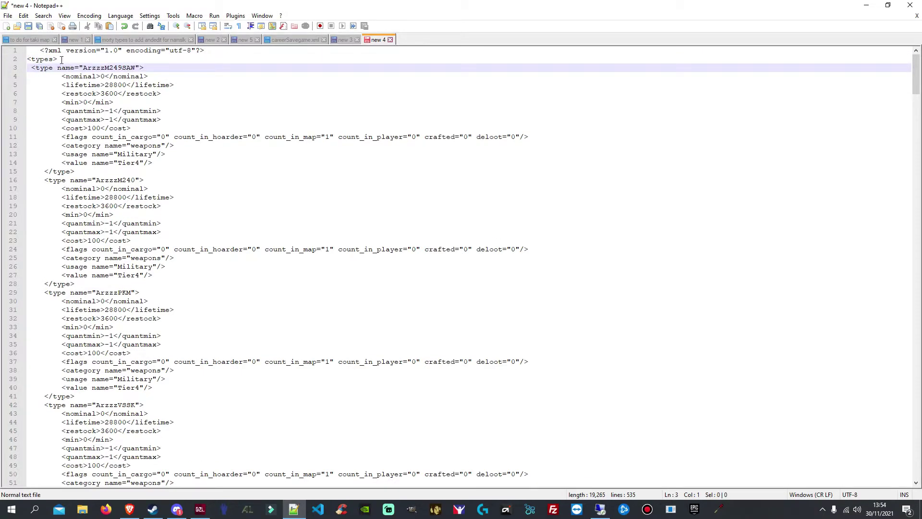
pyautogui.click(41, 50)
pyautogui.press('BackSpace')
pyautogui.press('BackSpace')
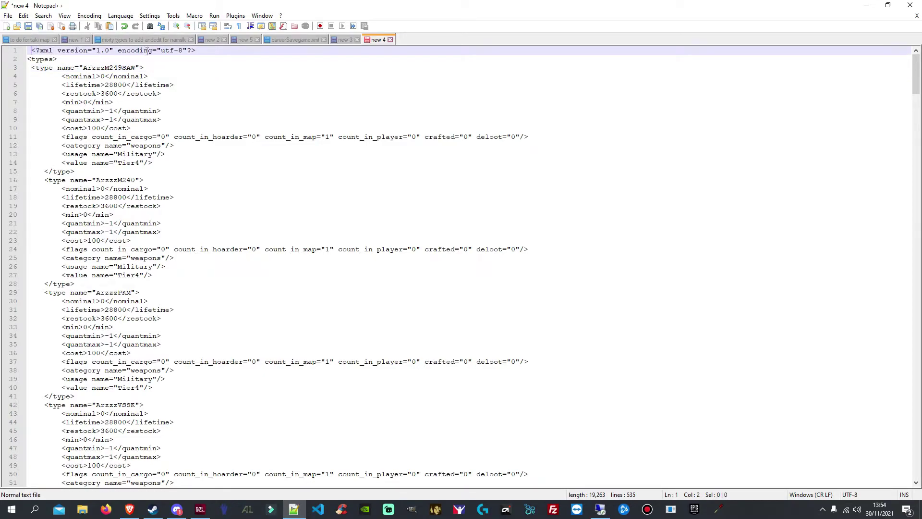
# Try a copy of the <types> tag on the same line as the XML declaration, and delete that copy again.
pyautogui.moveTo(37, 63); pyautogui.dragTo(23, 60)
pyautogui.hotkey('ctrl', 'c')
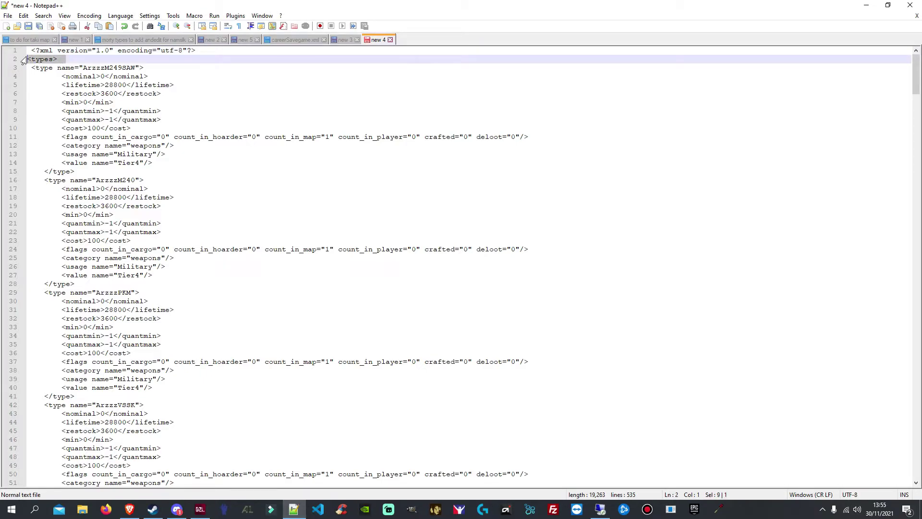
pyautogui.click(254, 50)
pyautogui.hotkey('ctrl', 'v')
pyautogui.moveTo(231, 49); pyautogui.dragTo(219, 51)
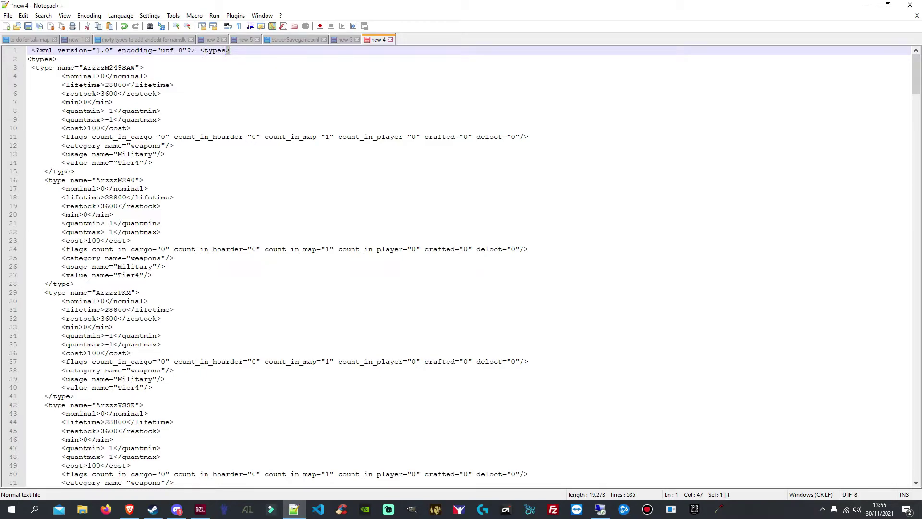
pyautogui.moveTo(239, 50); pyautogui.dragTo(200, 52)
pyautogui.press('Delete')
# Examine the nominal and min lines of the ArzzzM249SAW type entry.
pyautogui.moveTo(62, 77); pyautogui.dragTo(113, 77)
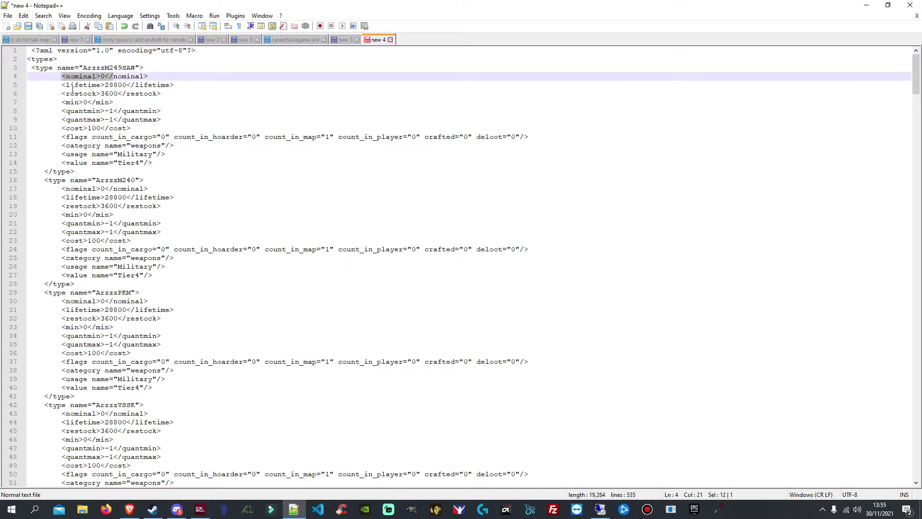
pyautogui.moveTo(56, 102); pyautogui.dragTo(111, 102)
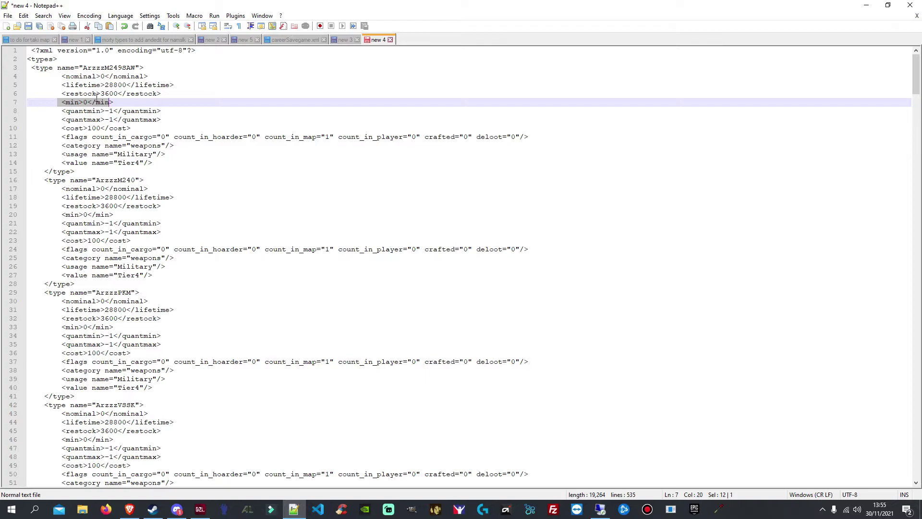
pyautogui.moveTo(48, 77); pyautogui.dragTo(145, 77)
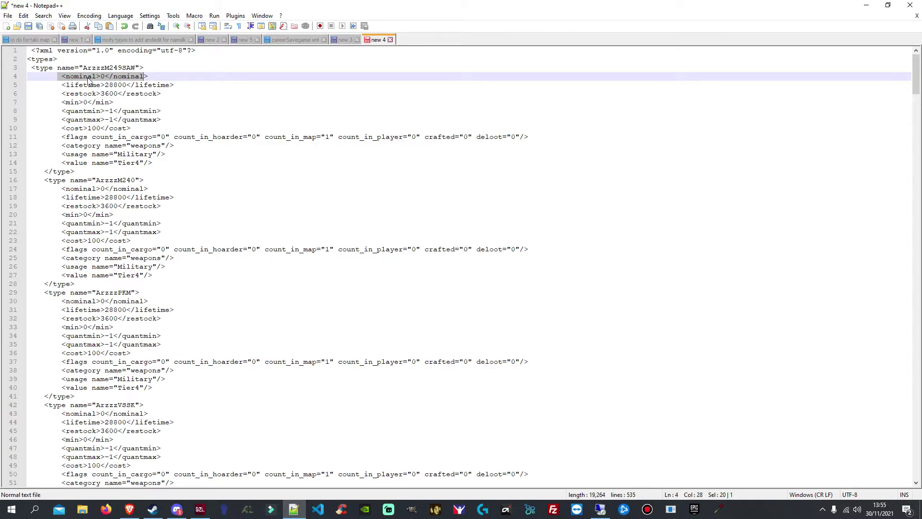
pyautogui.click(265, 155)
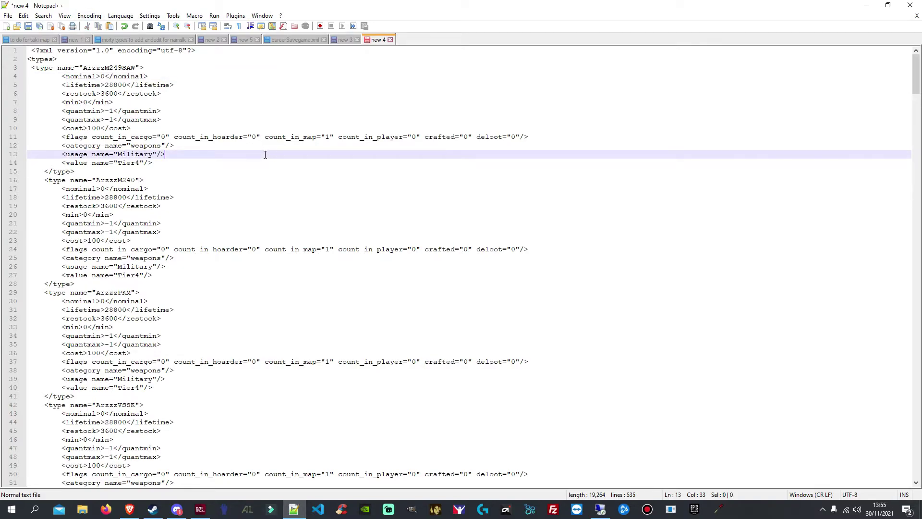
# Save the document to the Desktop under the file name test, replacing the existing file.
pyautogui.click(8, 16)
pyautogui.click(34, 90)
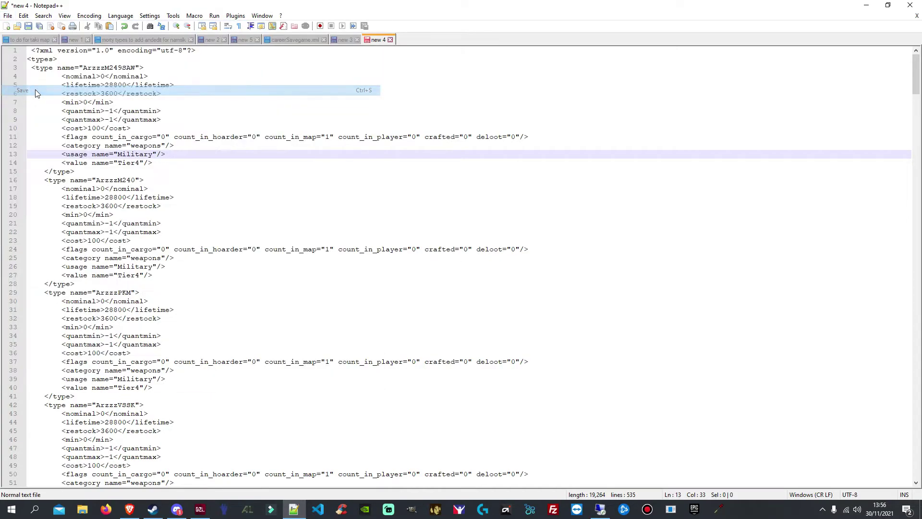
pyautogui.write('test')
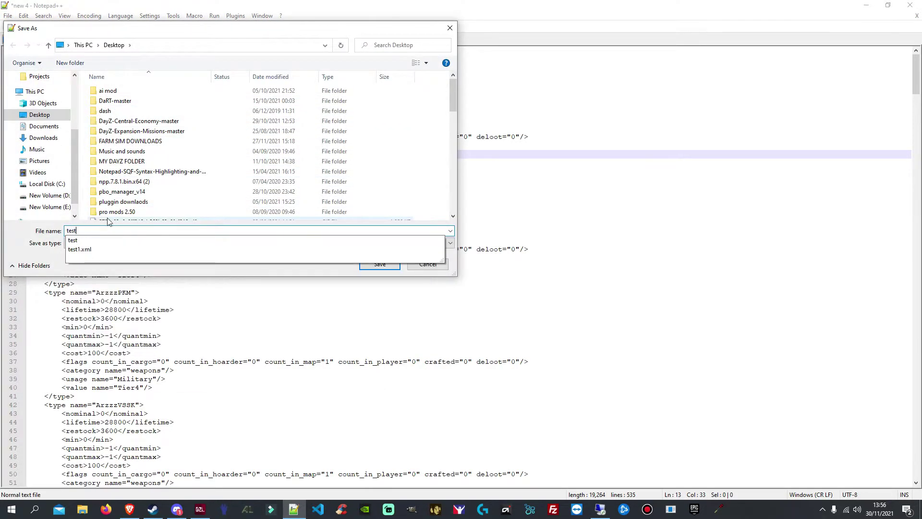
pyautogui.press('Return')
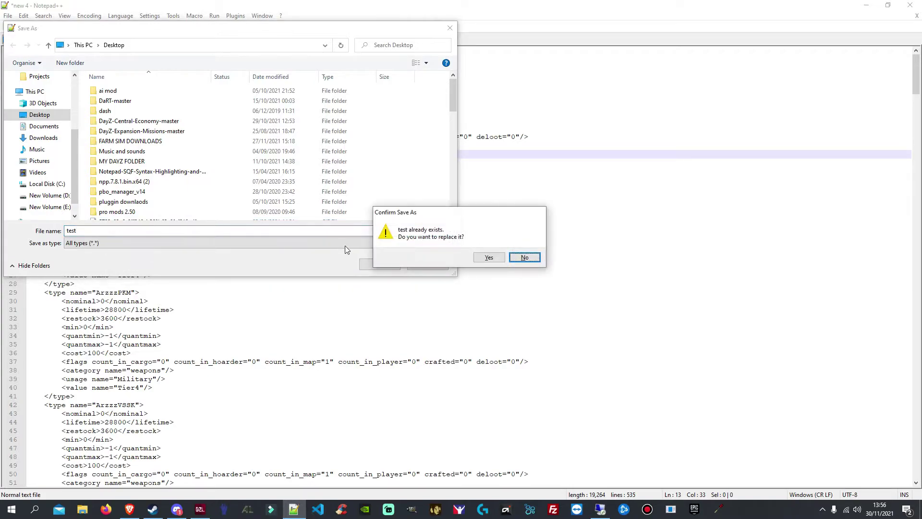
pyautogui.click(489, 258)
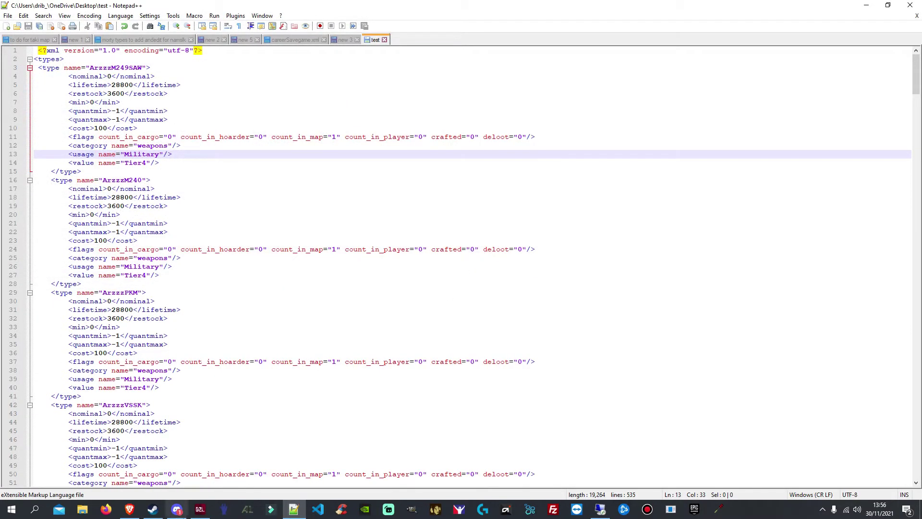
# Switch to the Brave browser and open the bookmarked Types xml checker site in a new tab, agreeing to Google's cookie notice.
pyautogui.click(129, 509)
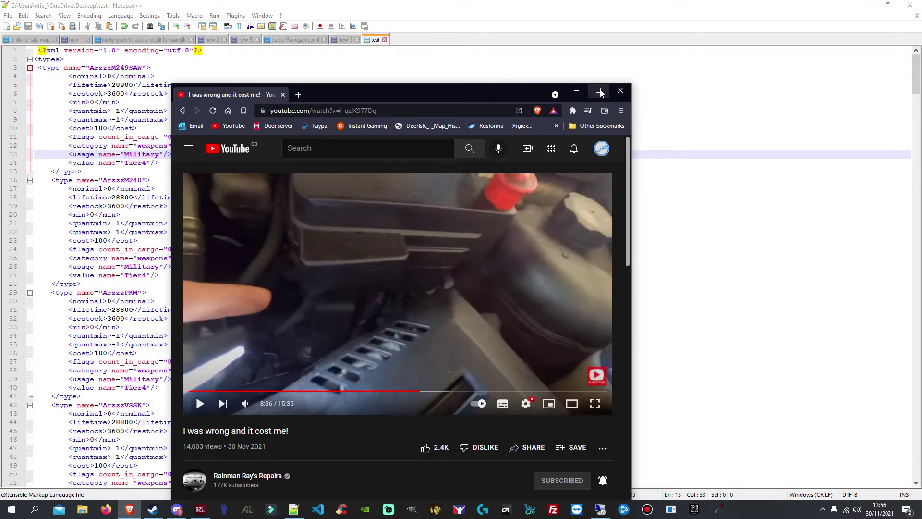
pyautogui.moveTo(232, 92); pyautogui.dragTo(232, 16)
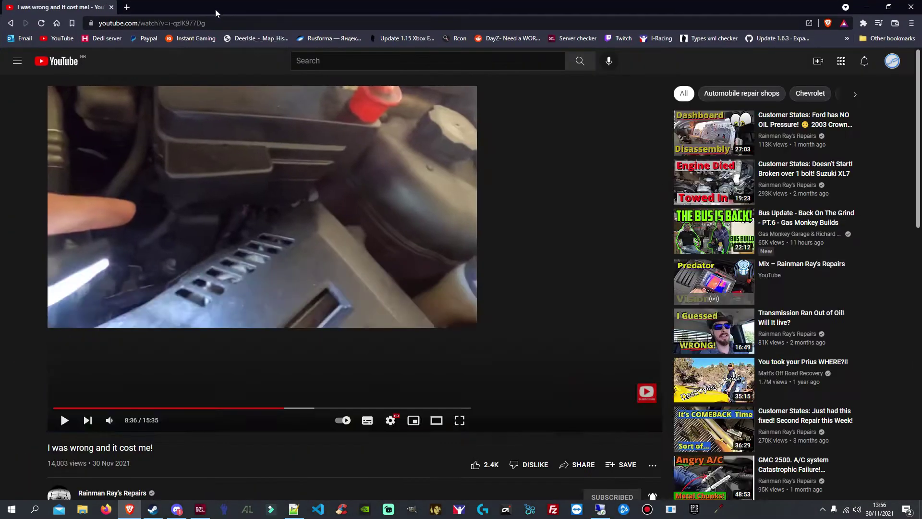
pyautogui.click(127, 6)
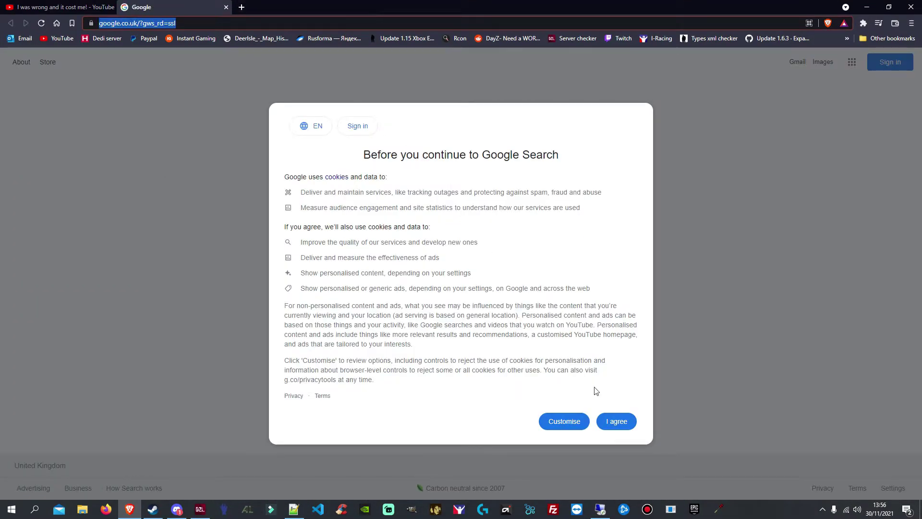
pyautogui.click(617, 421)
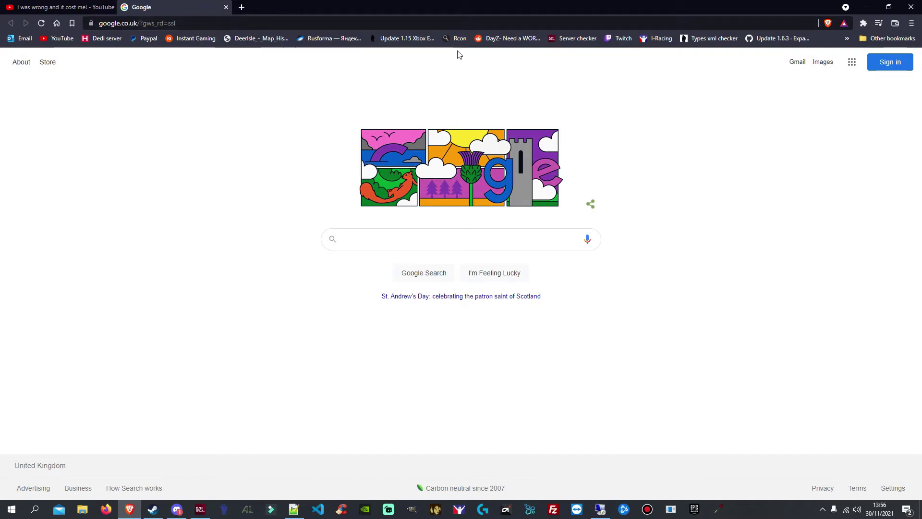
pyautogui.click(711, 38)
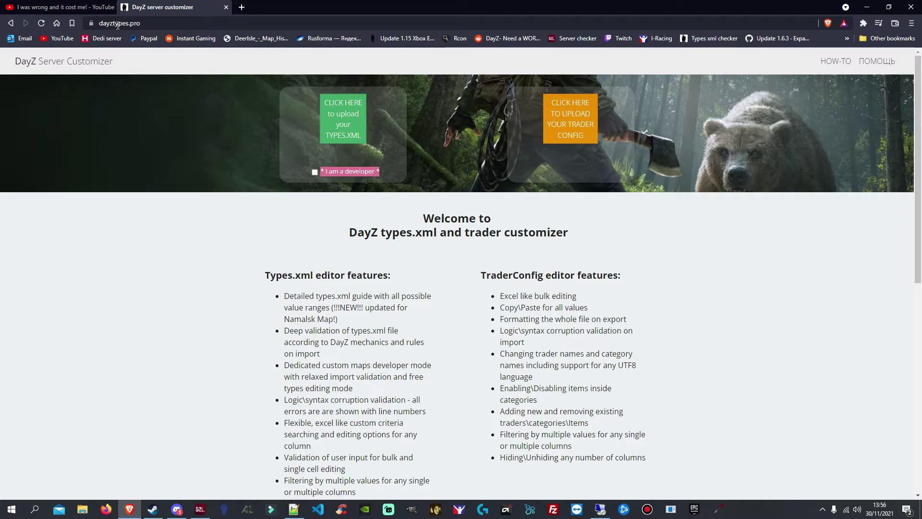
# Enable the "I am a developer" option, accept its warning, and upload the test file from the Desktop as the types.xml to validate.
pyautogui.click(315, 172)
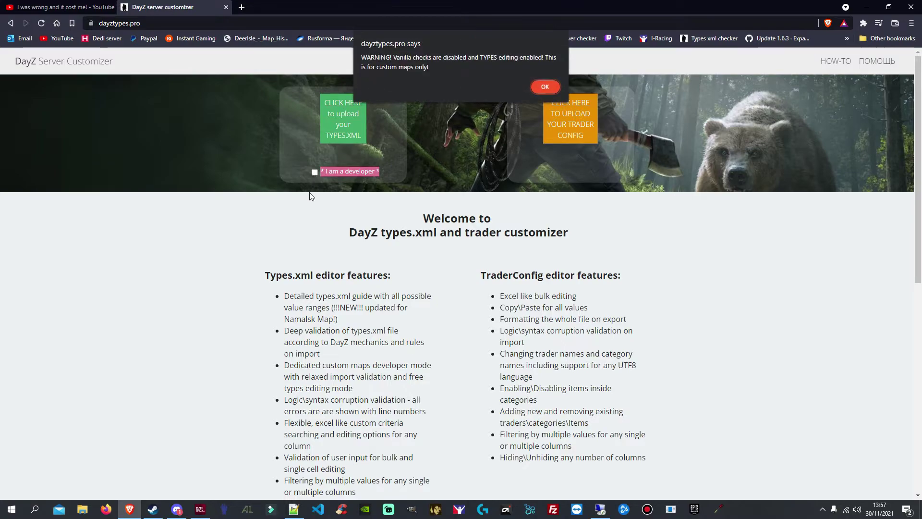
pyautogui.click(546, 90)
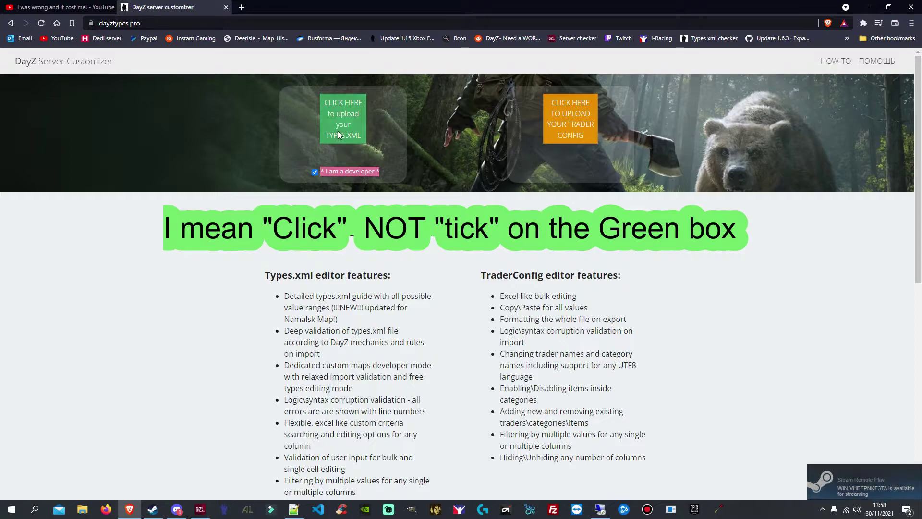
pyautogui.click(345, 118)
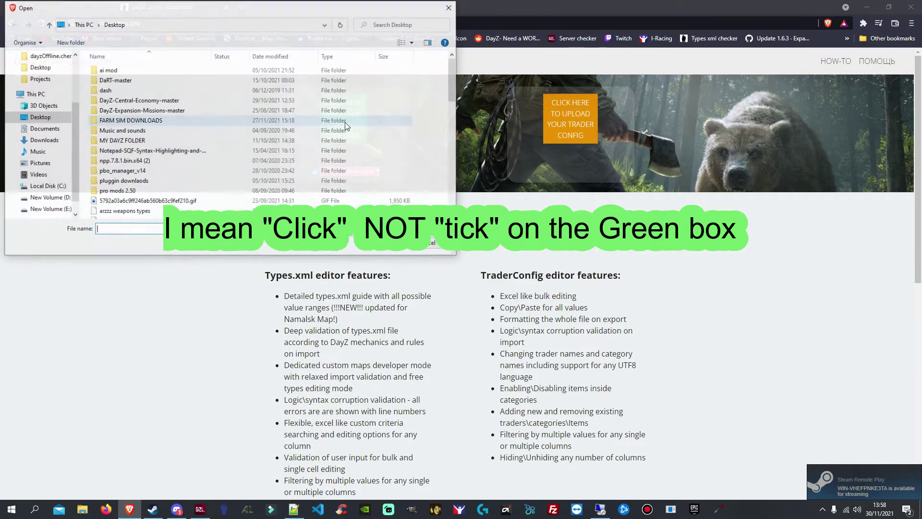
pyautogui.scroll(-5, 188, 147)
pyautogui.scroll(-2, 187, 148)
pyautogui.click(125, 163)
pyautogui.click(378, 243)
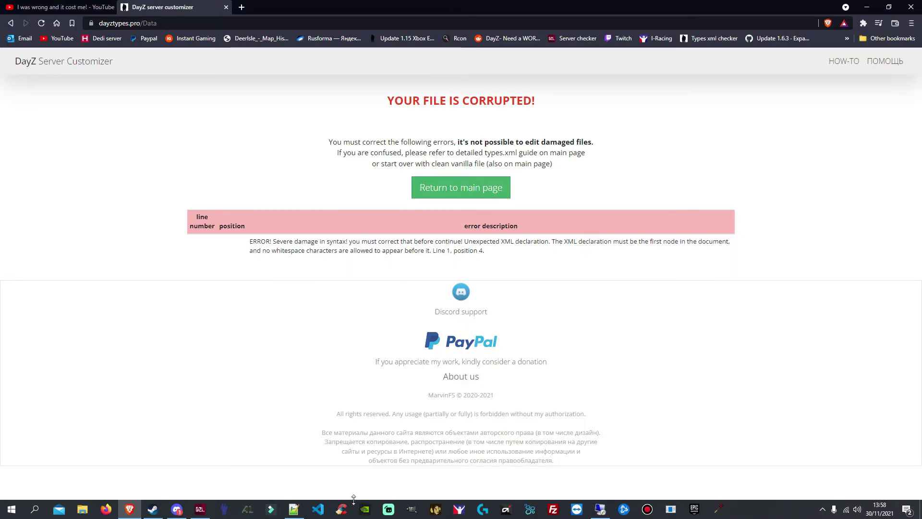
# In Notepad++, delete the space before the XML declaration in the test file, save it, and return to the checker in the browser.
pyautogui.click(294, 509)
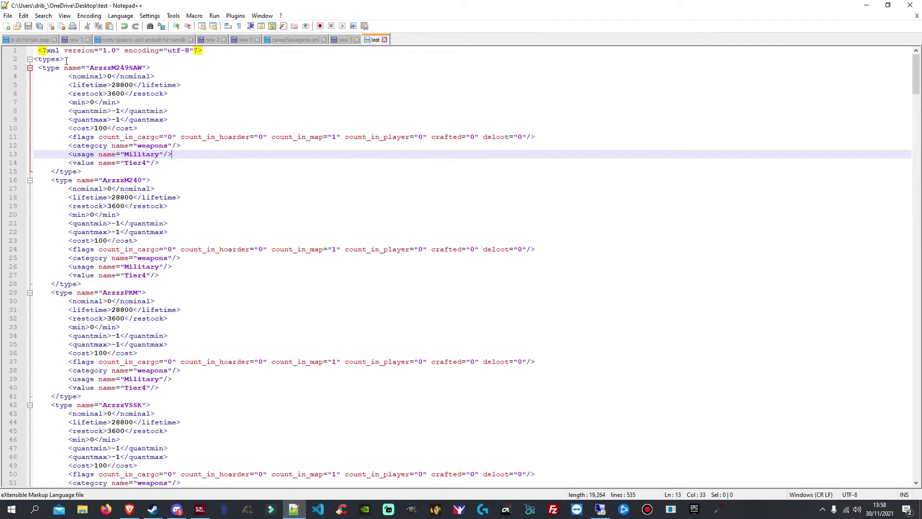
pyautogui.click(43, 52)
pyautogui.press('BackSpace')
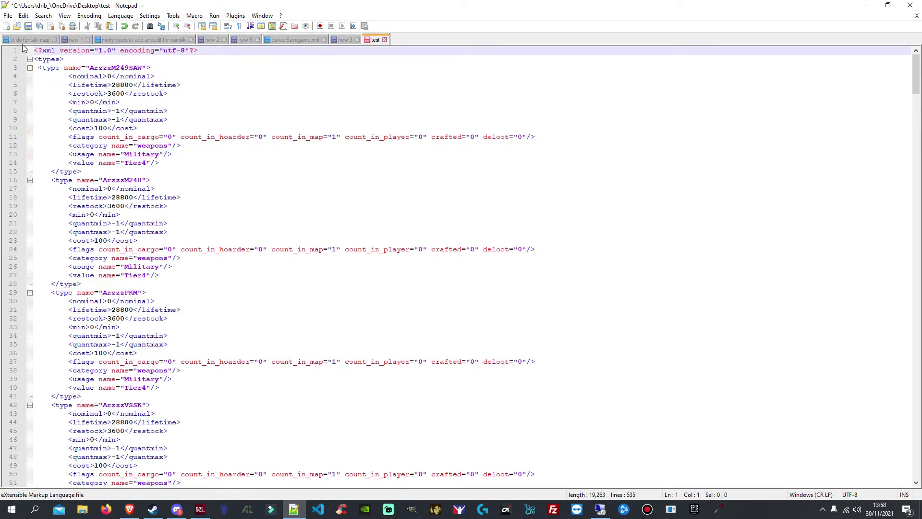
pyautogui.click(27, 26)
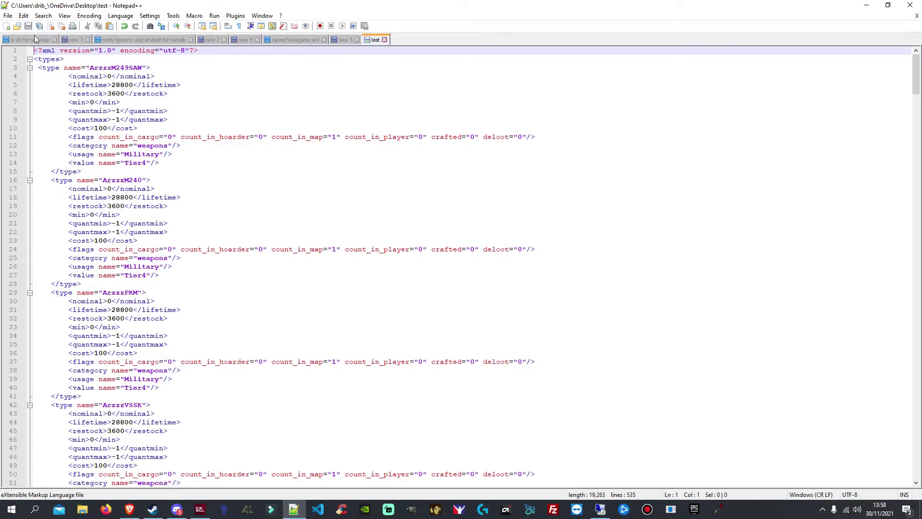
pyautogui.click(129, 509)
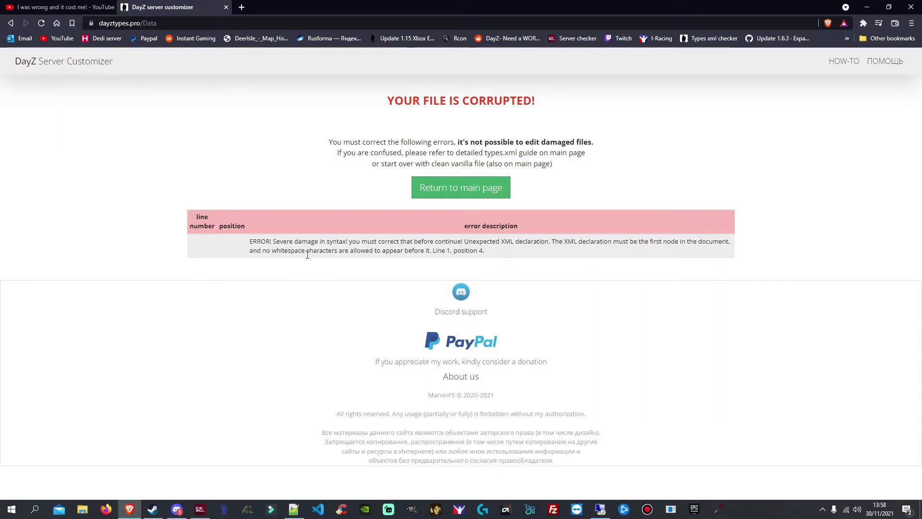
# Return to the checker's main page, enable the "I am a developer" option, accept its warning, and upload the corrected test file from the Desktop as the types.xml.
pyautogui.click(473, 192)
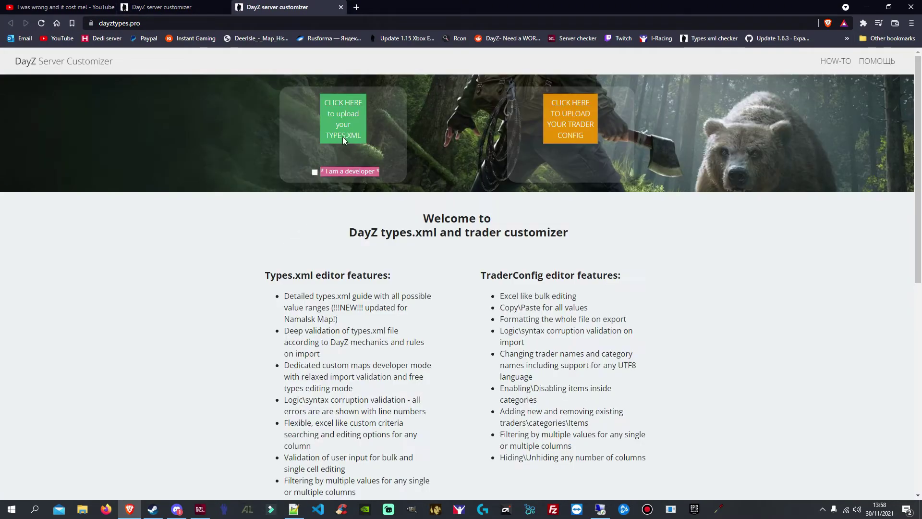
pyautogui.click(315, 172)
pyautogui.click(545, 83)
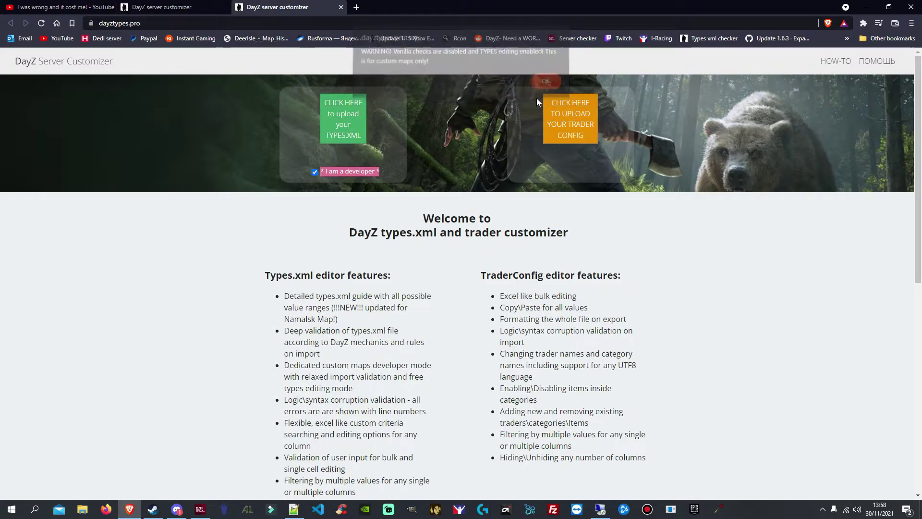
pyautogui.click(343, 129)
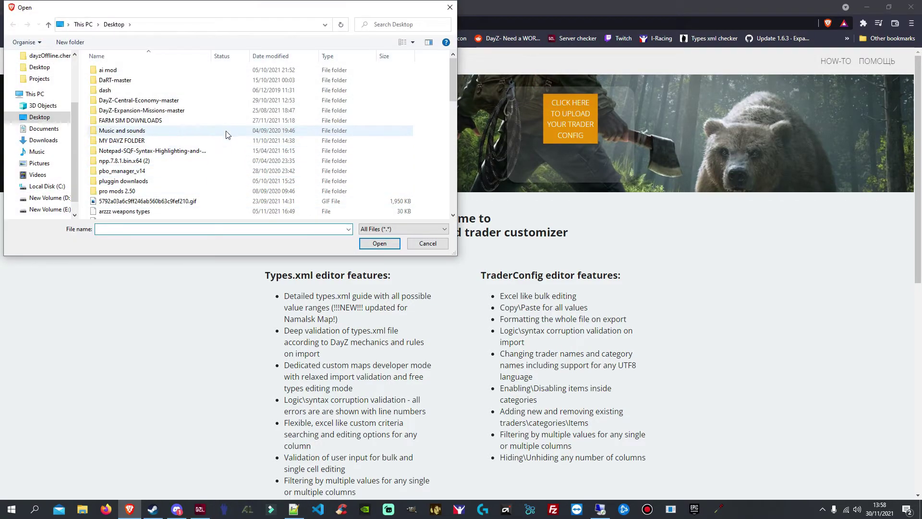
pyautogui.scroll(-5, 140, 135)
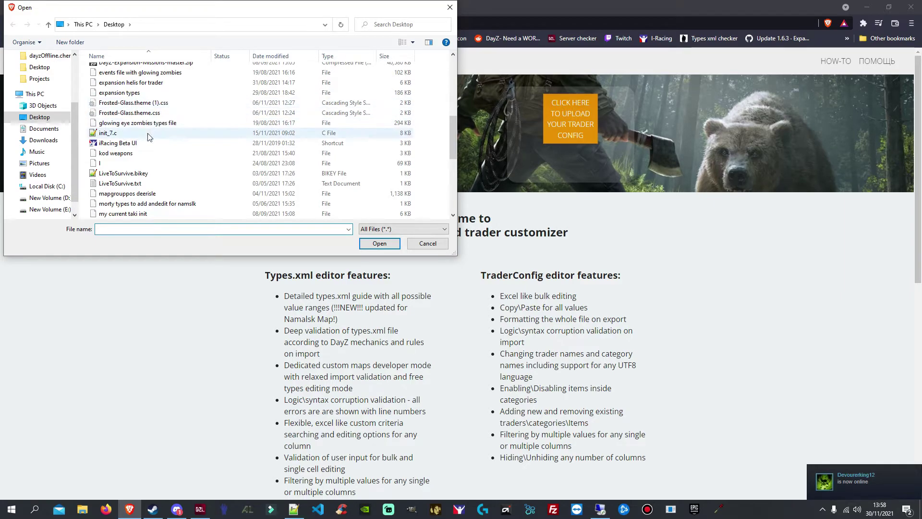
pyautogui.scroll(1, 139, 149)
pyautogui.scroll(-1, 126, 178)
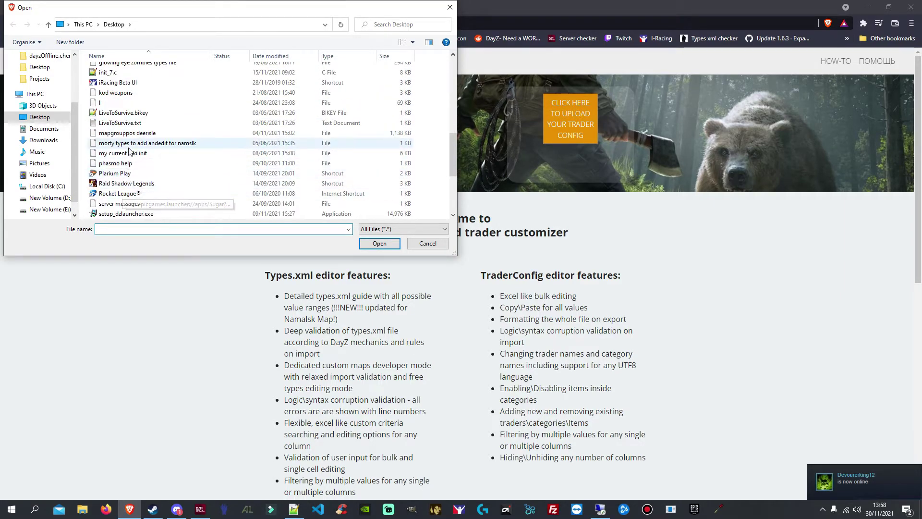
pyautogui.scroll(2, 127, 164)
pyautogui.scroll(-10, 125, 160)
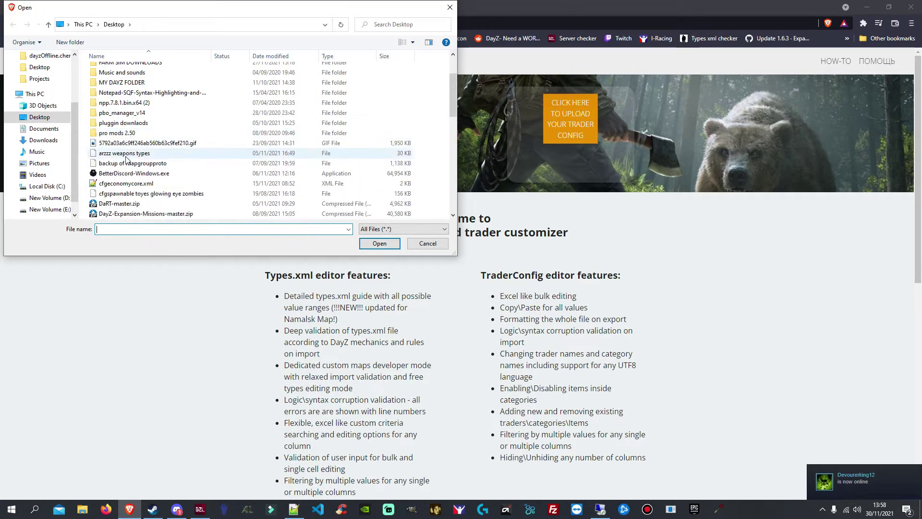
pyautogui.click(104, 163)
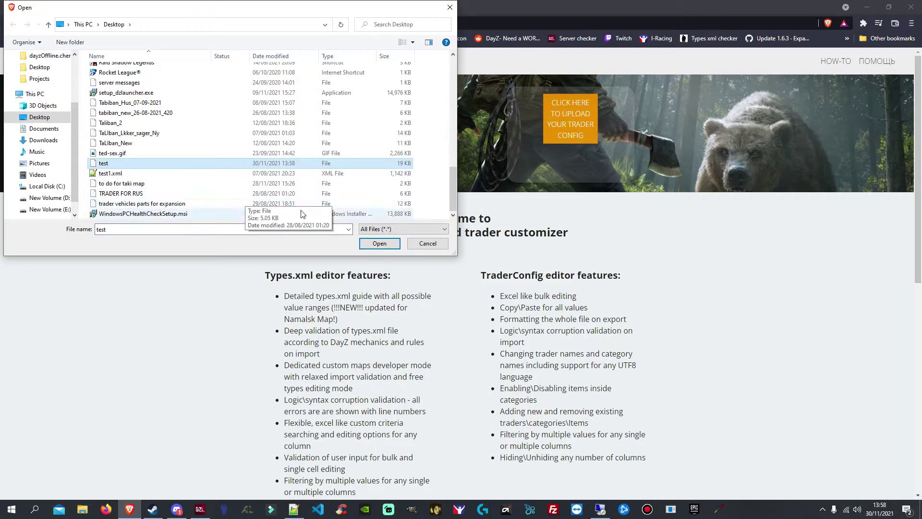
pyautogui.click(376, 244)
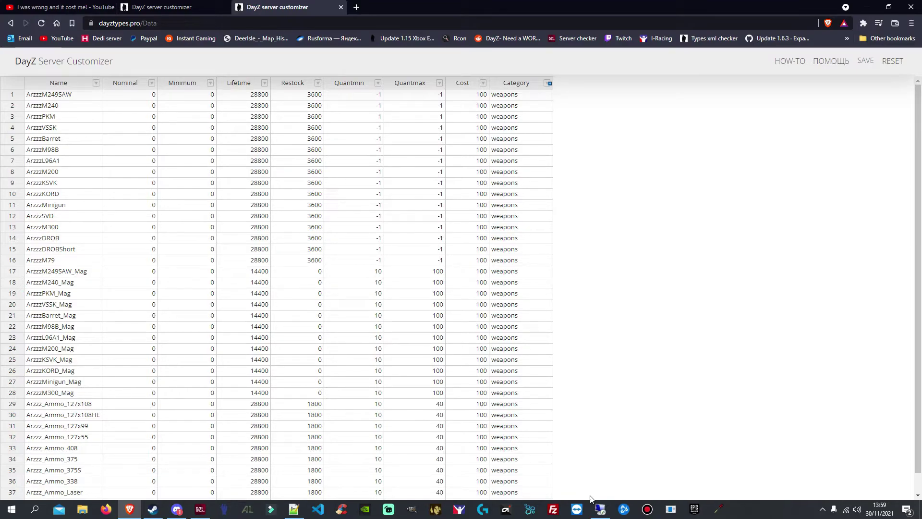
# Switch to the remote server, select the entire contents of types.xml in Notepad, then close the file unchanged and leave the server window.
pyautogui.click(601, 508)
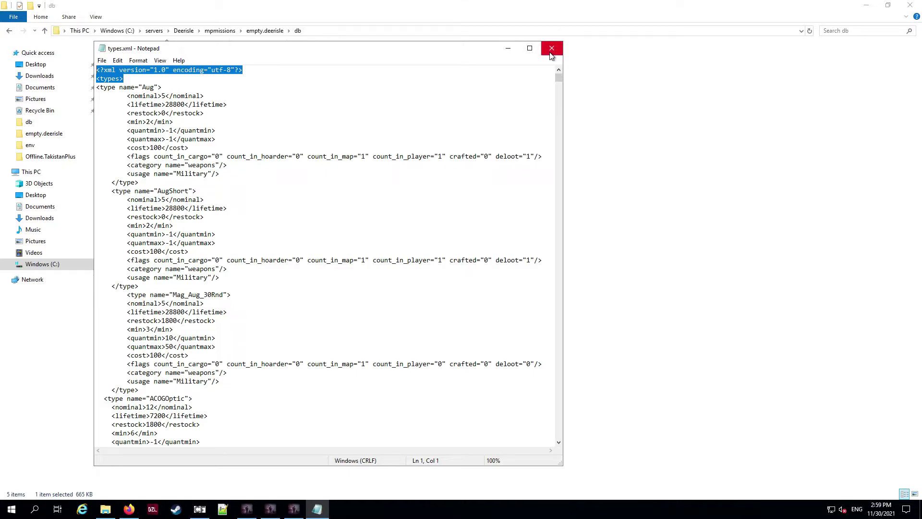
pyautogui.click(366, 121)
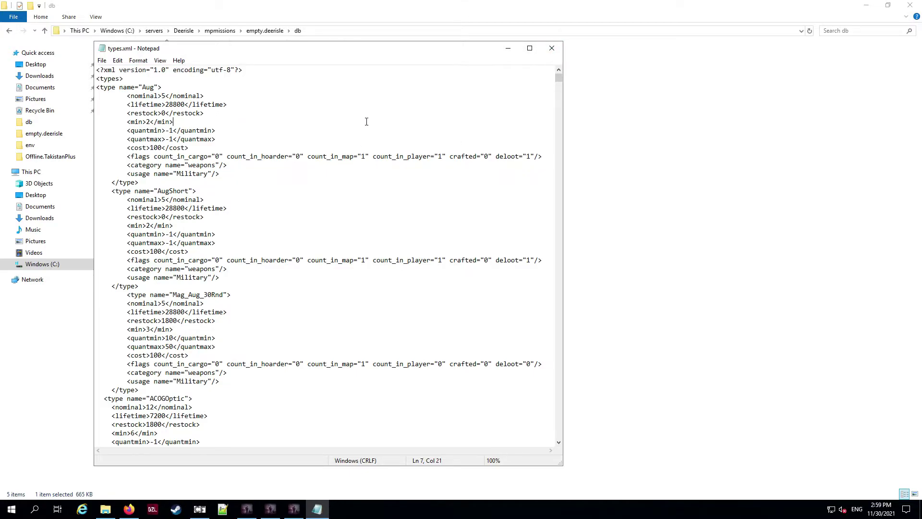
pyautogui.hotkey('ctrl', 'a')
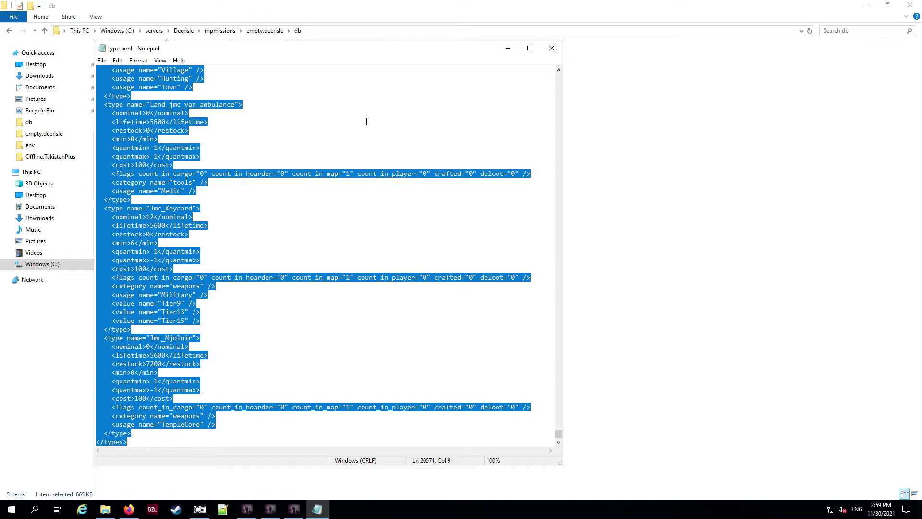
pyautogui.click(552, 48)
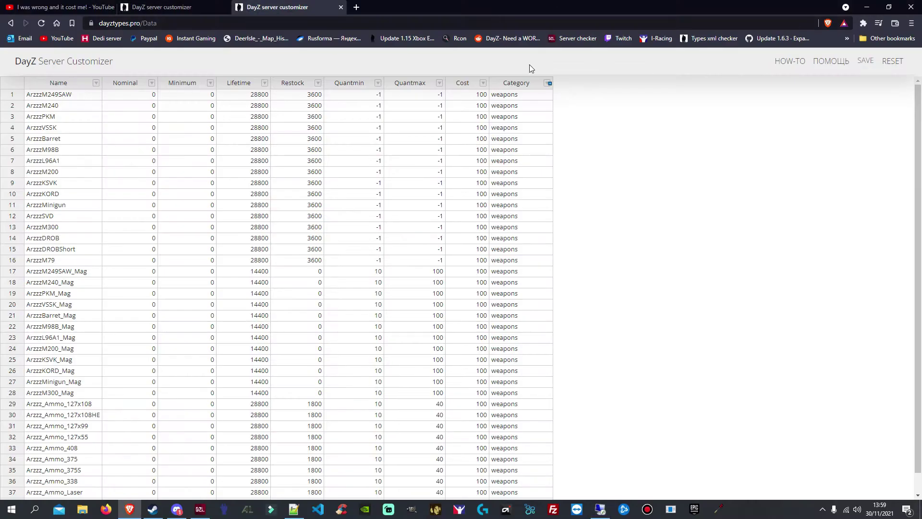
pyautogui.click(557, 6)
# Switch to Notepad++ and select the entire contents of the test file.
pyautogui.click(294, 509)
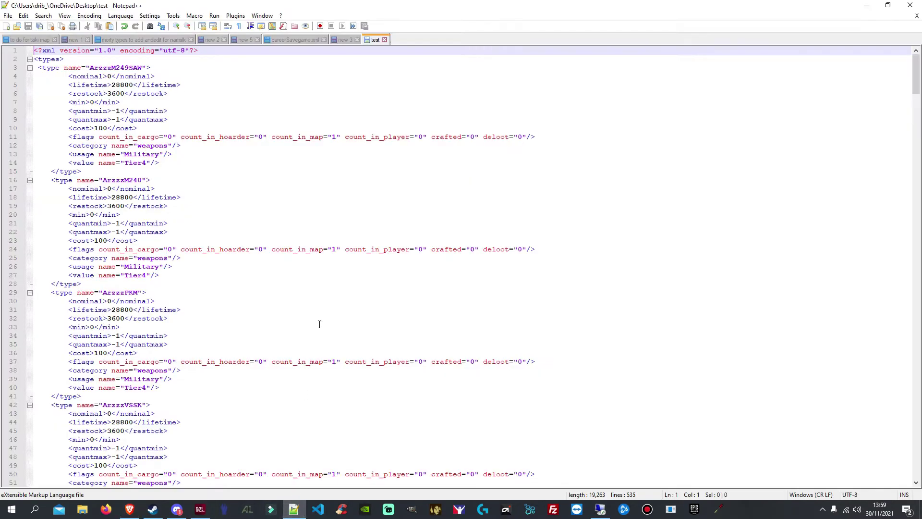
pyautogui.click(295, 208)
pyautogui.hotkey('ctrl', 'a')
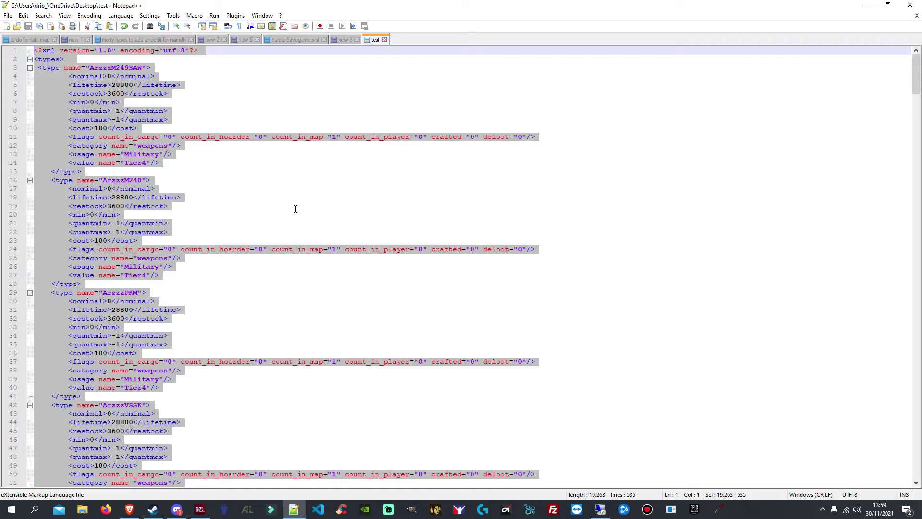
# Switch back to the remote server and open the Customtypes folder inside the empty.deerisle mission folder.
pyautogui.click(600, 509)
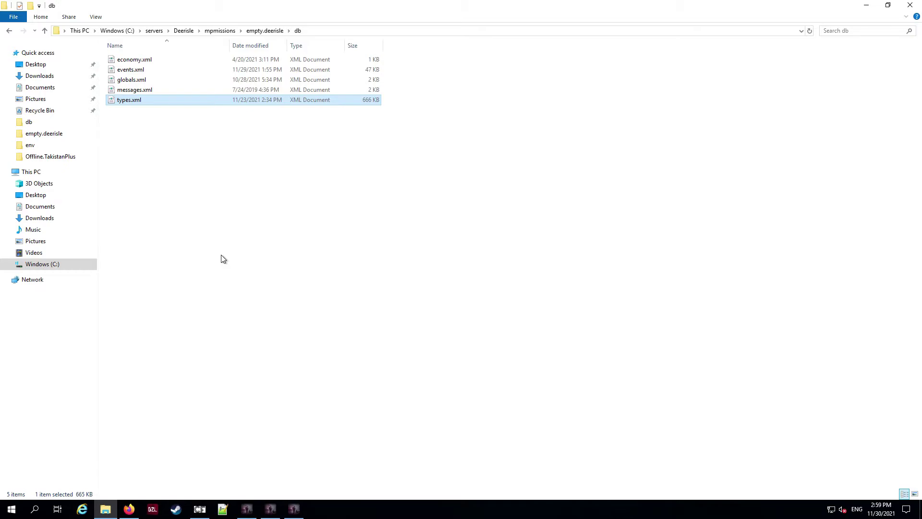
pyautogui.click(252, 31)
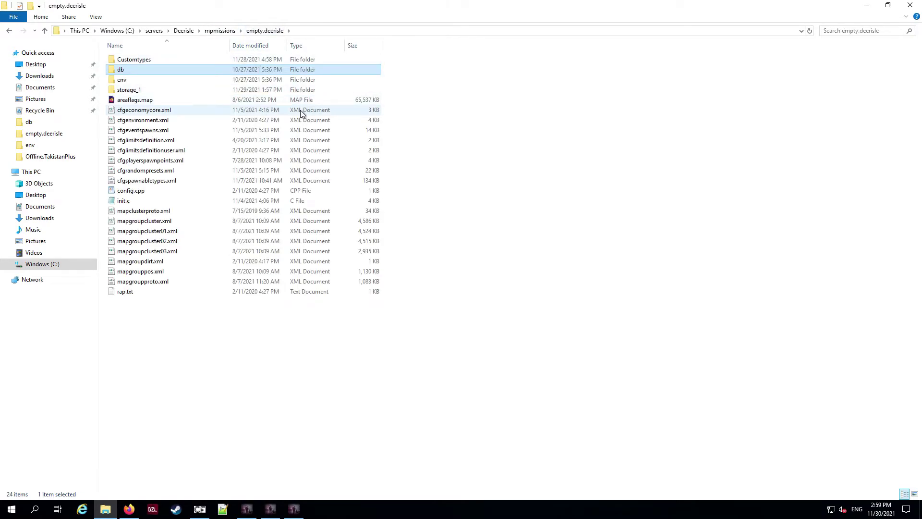
pyautogui.doubleClick(140, 59)
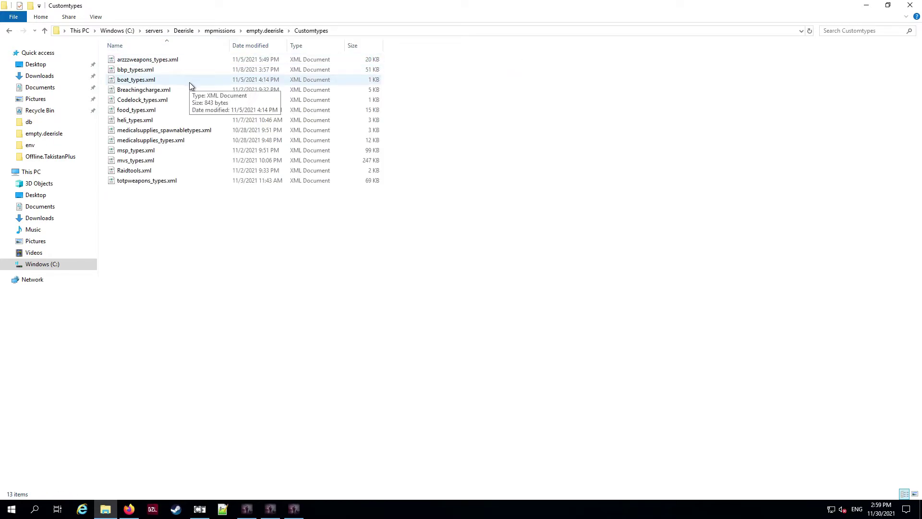
pyautogui.rightClick(177, 244)
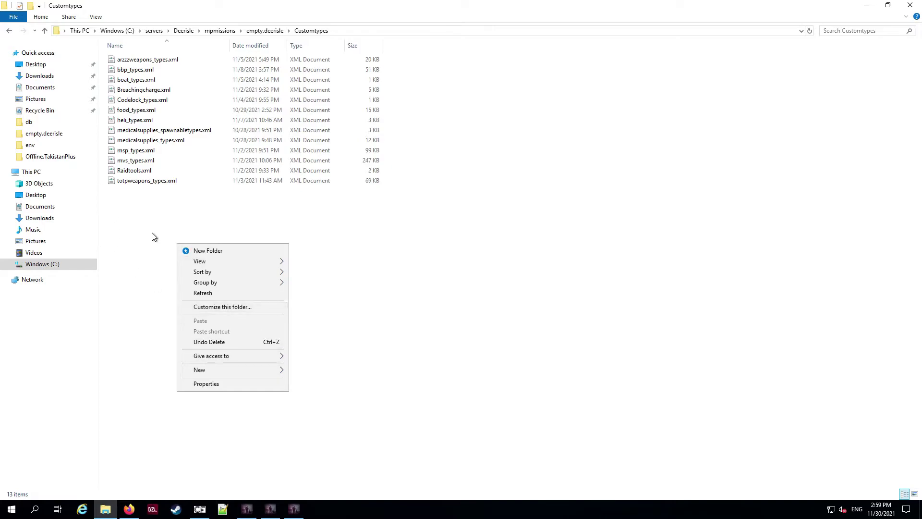
pyautogui.click(43, 77)
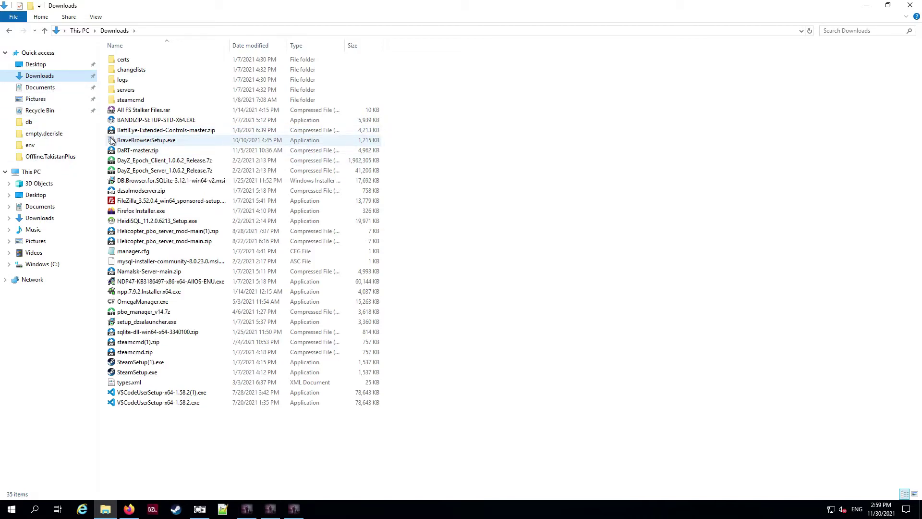
pyautogui.click(43, 134)
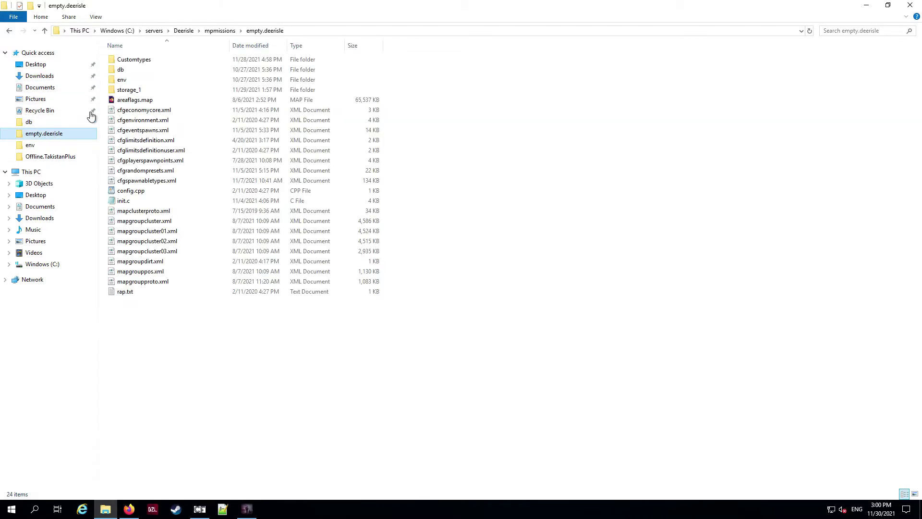
pyautogui.doubleClick(135, 61)
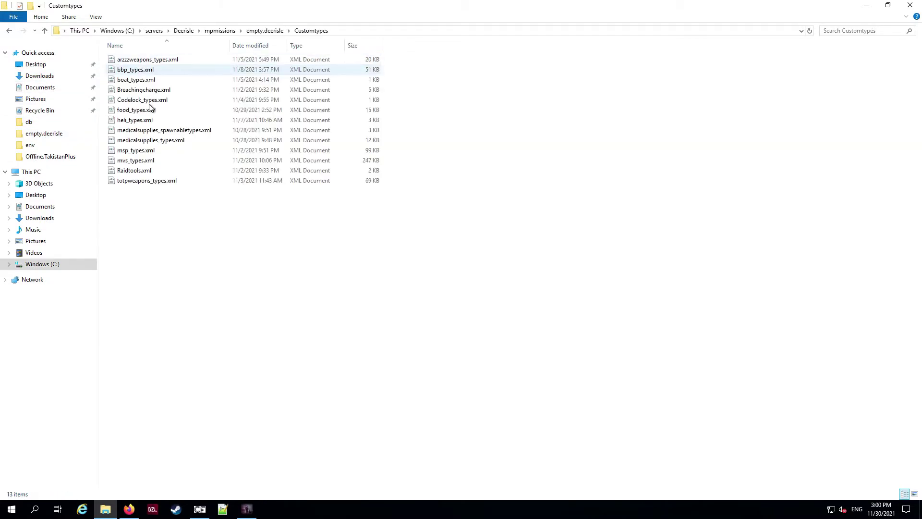
# Create a new text document in the Customtypes folder, keeping its default name.
pyautogui.rightClick(189, 252)
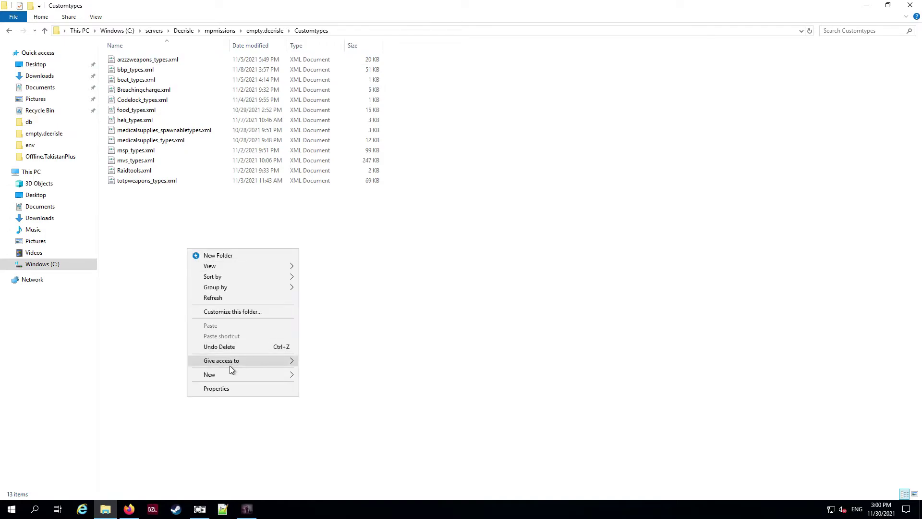
pyautogui.moveTo(231, 374)
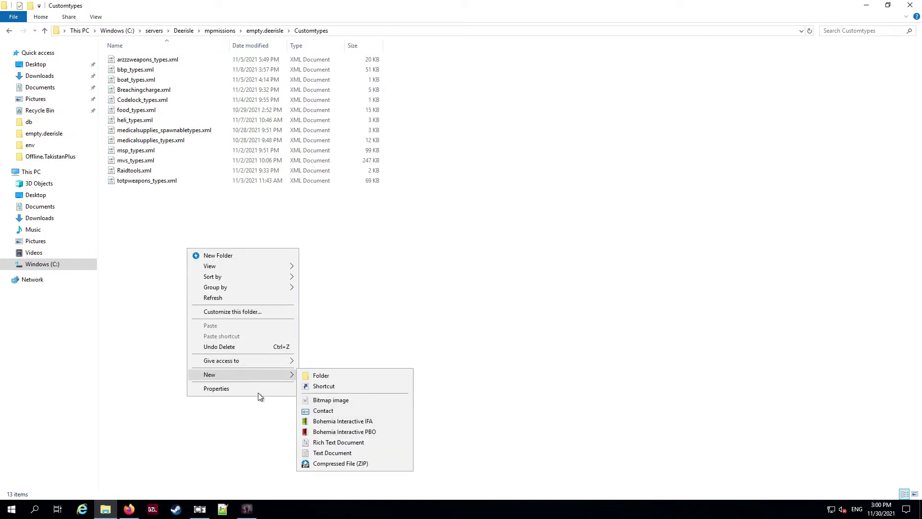
pyautogui.click(320, 453)
pyautogui.hotkey('ctrl', 'a')
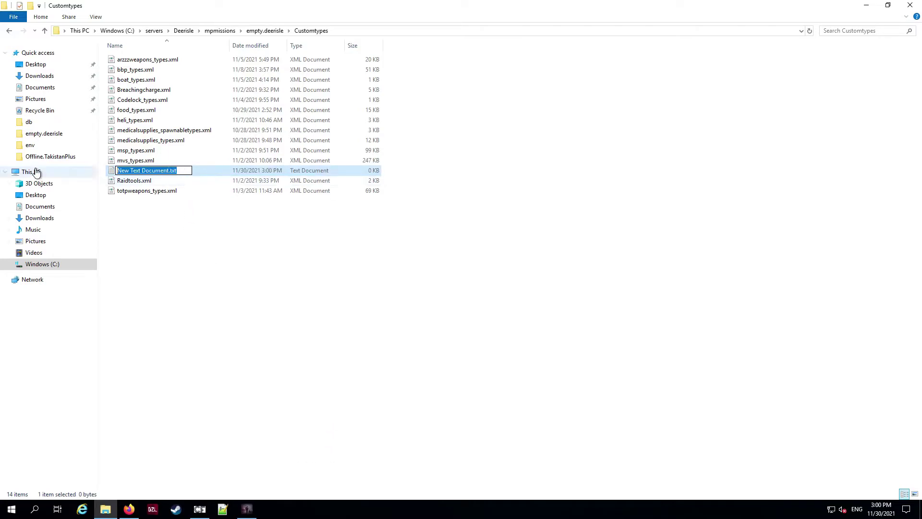
pyautogui.press('BackSpace')
pyautogui.press('Escape')
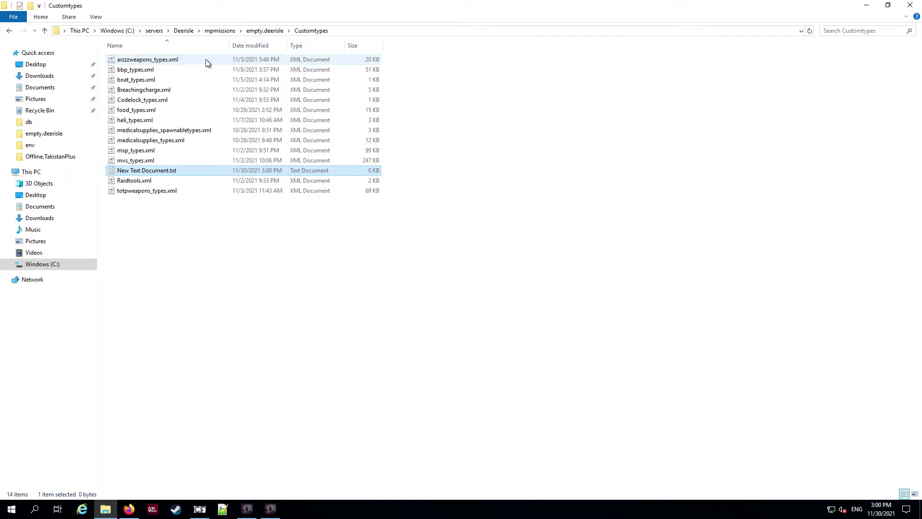
pyautogui.rightClick(172, 170)
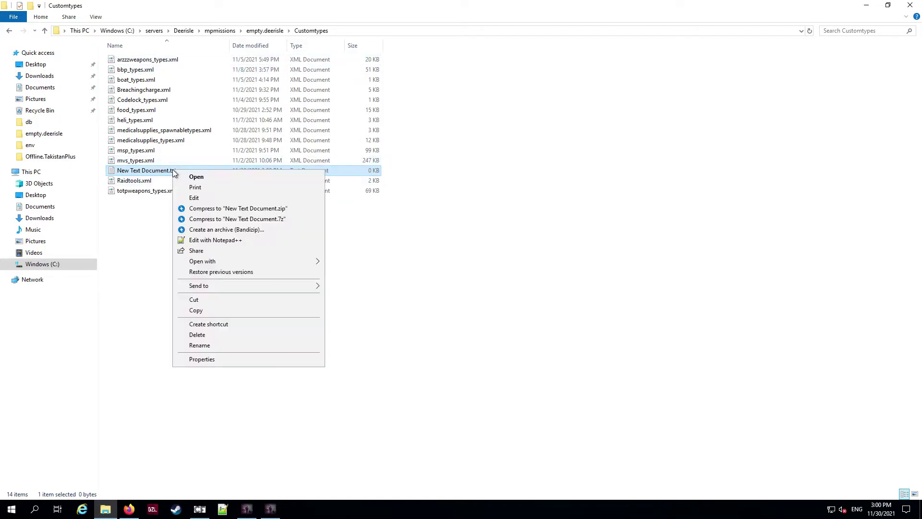
pyautogui.click(198, 197)
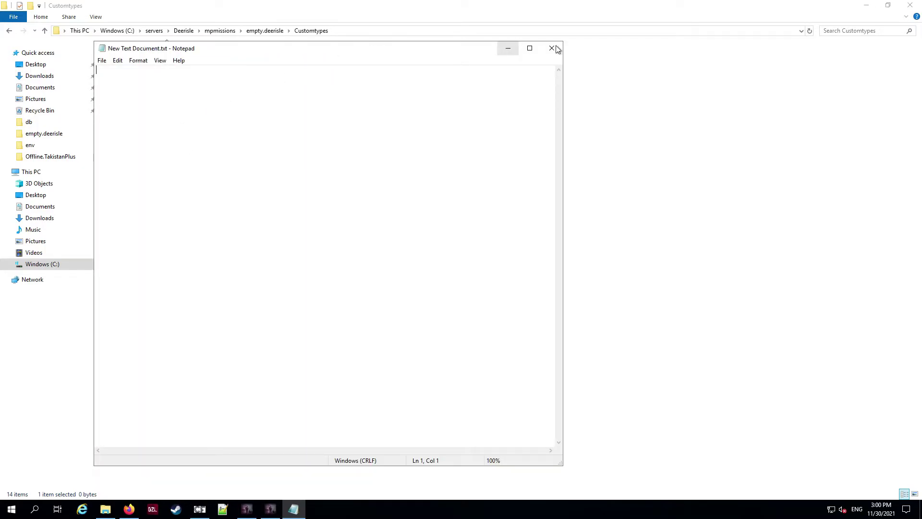
pyautogui.click(558, 49)
pyautogui.rightClick(183, 169)
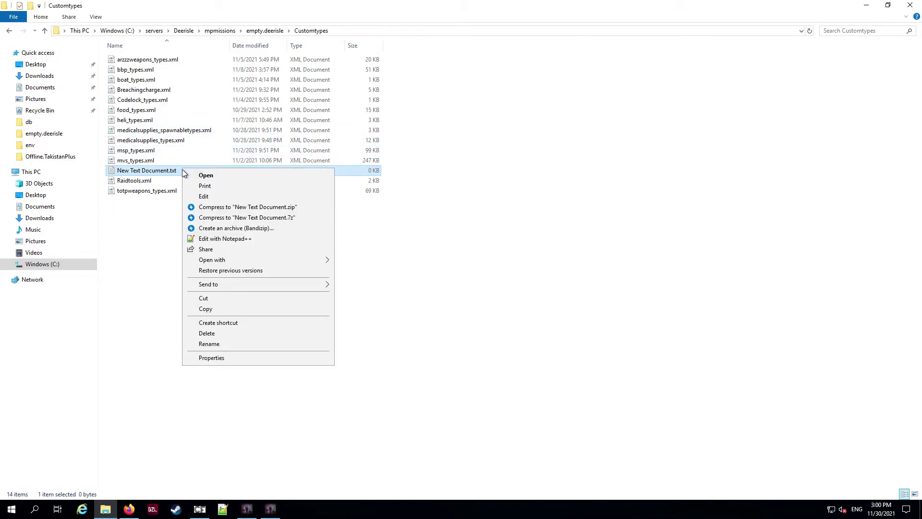
pyautogui.click(223, 344)
pyautogui.hotkey('ctrl', 'a')
pyautogui.press('BackSpace')
pyautogui.write('example')
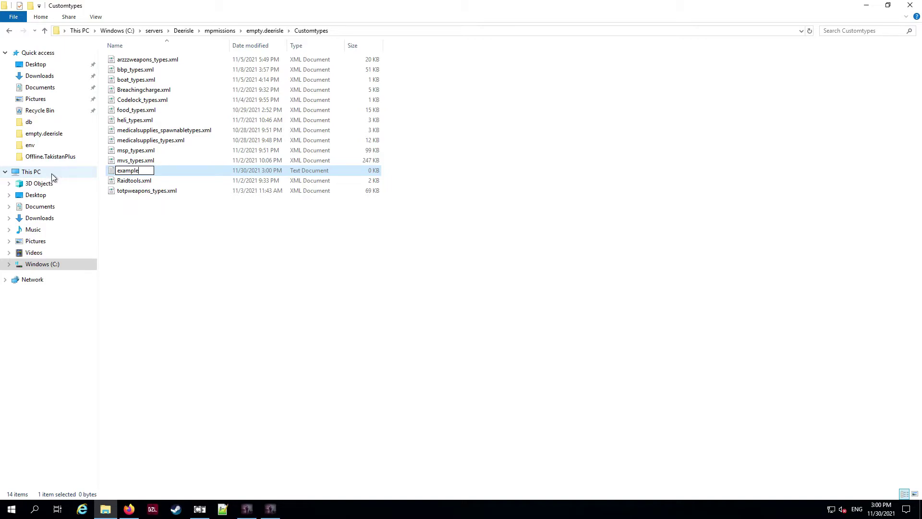
pyautogui.write('.')
pyautogui.press('BackSpace')
pyautogui.write('_t')
pyautogui.press('Return')
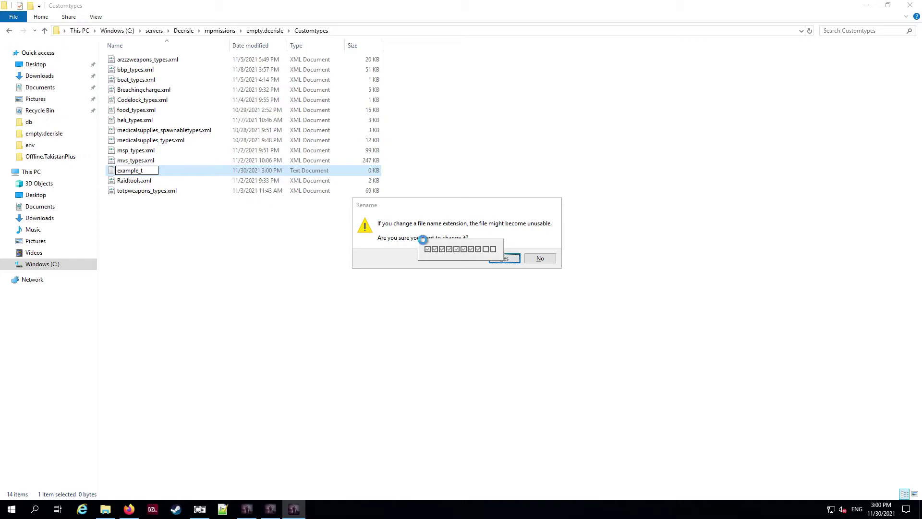
pyautogui.press('Escape')
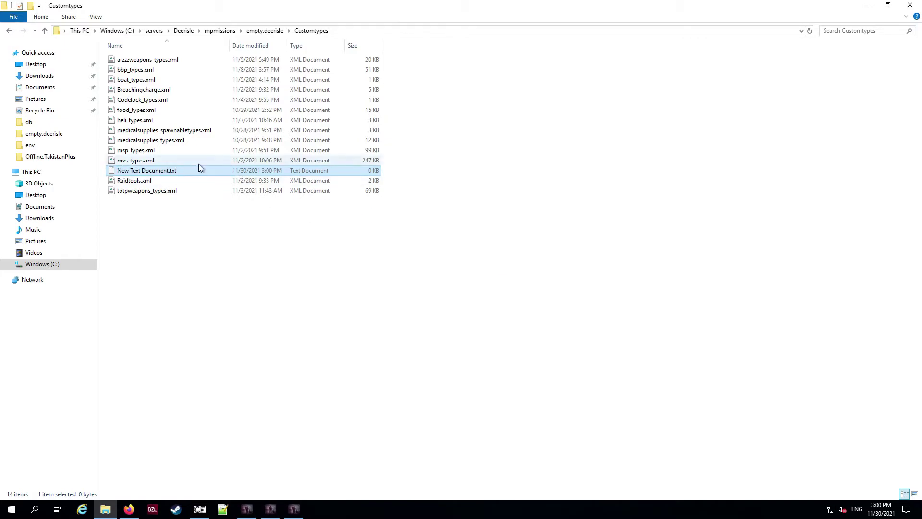
# Rename the new text document in the Customtypes folder as example_types.xml, accepting the file extension change.
pyautogui.rightClick(172, 169)
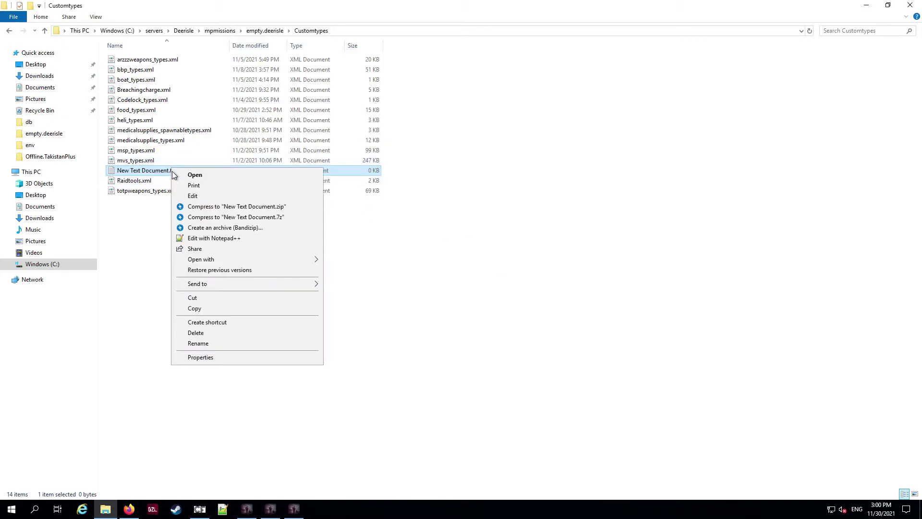
pyautogui.click(198, 343)
pyautogui.press('Right')
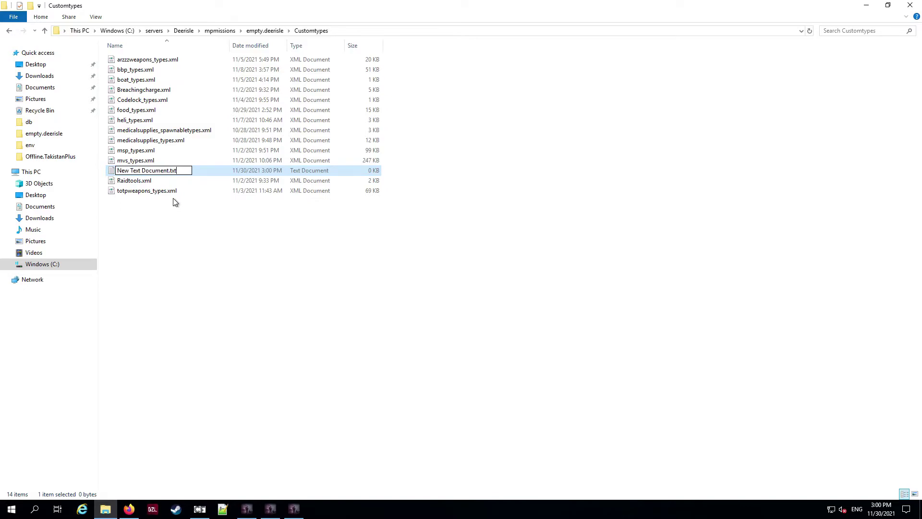
pyautogui.press('BackSpace')
pyautogui.press('BackSpace')
pyautogui.press('BackSpace')
pyautogui.press('BackSpace')
pyautogui.press('BackSpace')
pyautogui.press('BackSpace')
pyautogui.press('BackSpace')
pyautogui.press('BackSpace')
pyautogui.press('BackSpace')
pyautogui.press('BackSpace')
pyautogui.press('BackSpace')
pyautogui.press('BackSpace')
pyautogui.press('BackSpace')
pyautogui.press('BackSpace')
pyautogui.press('BackSpace')
pyautogui.press('BackSpace')
pyautogui.press('BackSpace')
pyautogui.press('BackSpace')
pyautogui.press('BackSpace')
pyautogui.press('BackSpace')
pyautogui.write('example')
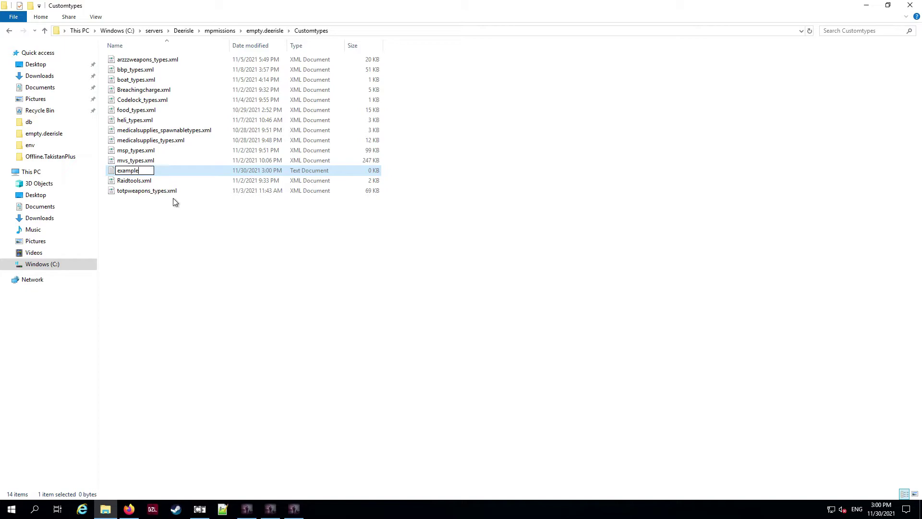
pyautogui.write('_types.xml')
pyautogui.press('Return')
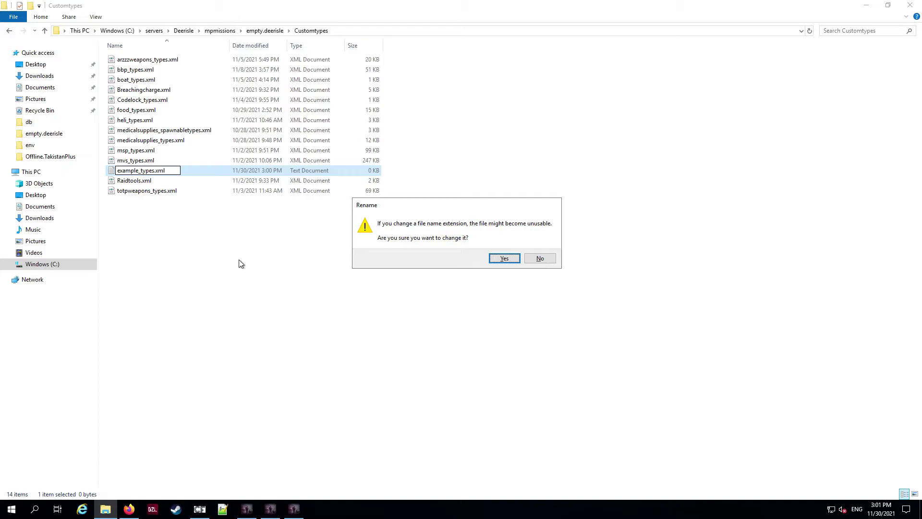
pyautogui.press('Return')
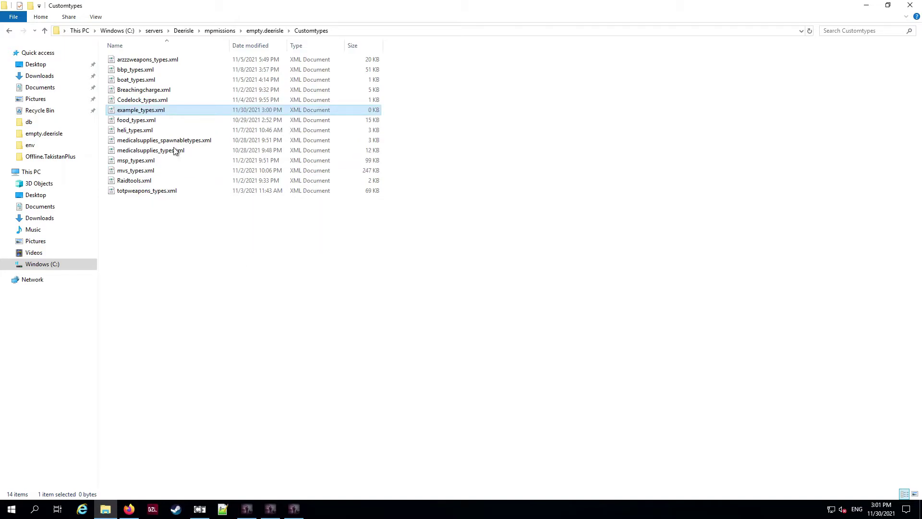
# Edit example_types.xml in Notepad, paste the copied ArzzzWeapons types into it, save the file and close it.
pyautogui.rightClick(149, 111)
pyautogui.click(169, 128)
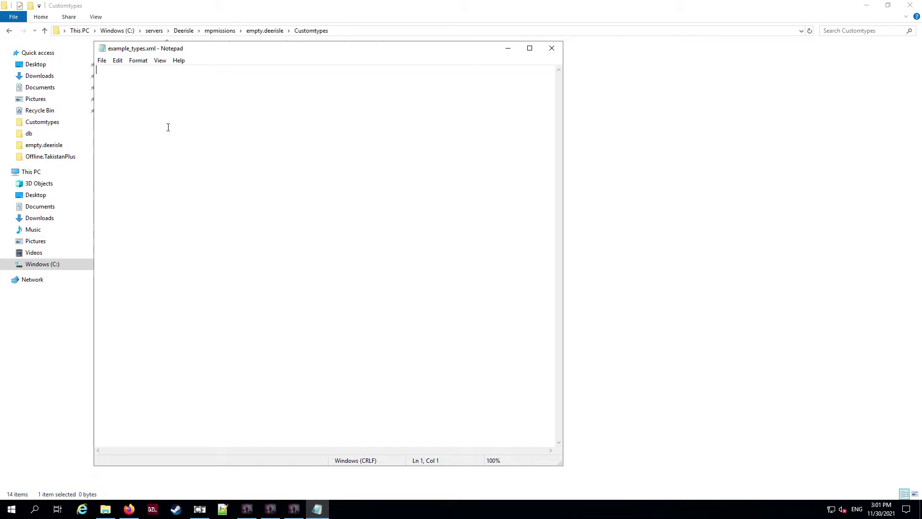
pyautogui.rightClick(168, 127)
pyautogui.click(189, 167)
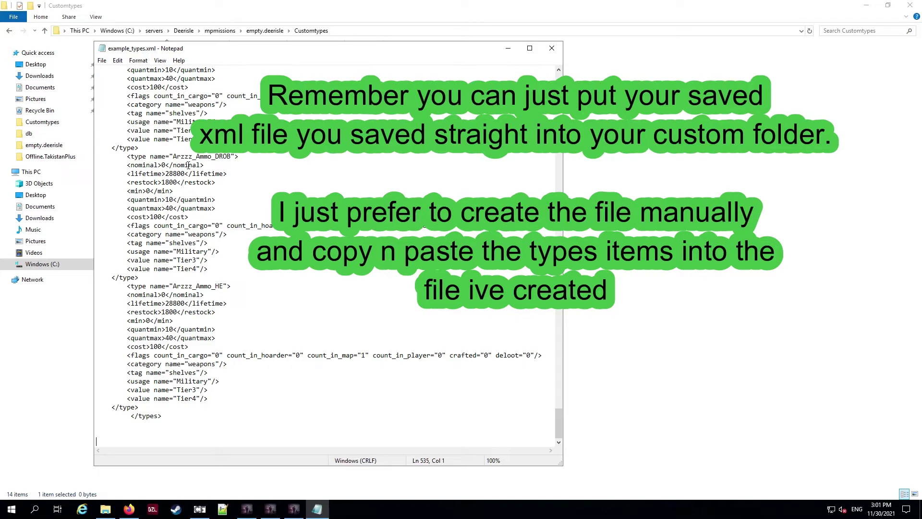
pyautogui.moveTo(123, 294); pyautogui.dragTo(200, 286)
pyautogui.moveTo(131, 321); pyautogui.dragTo(171, 320)
pyautogui.click(103, 61)
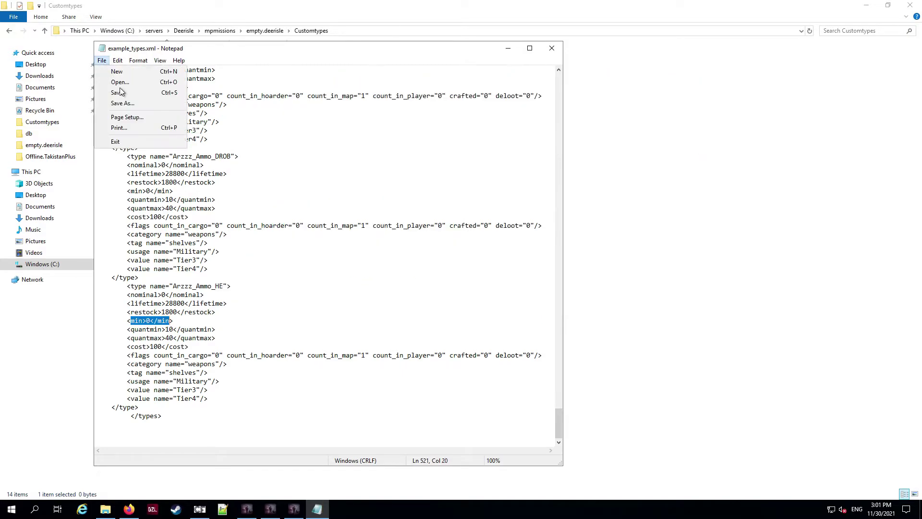
pyautogui.click(123, 93)
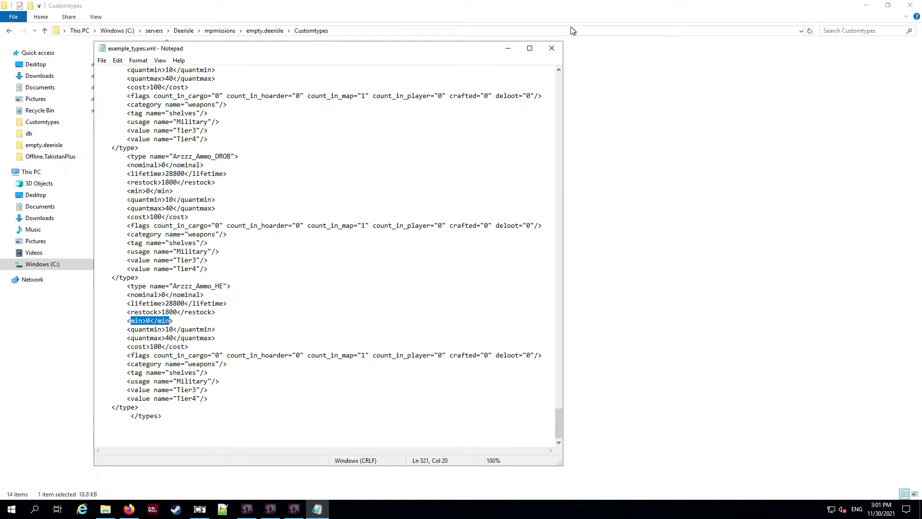
pyautogui.click(552, 48)
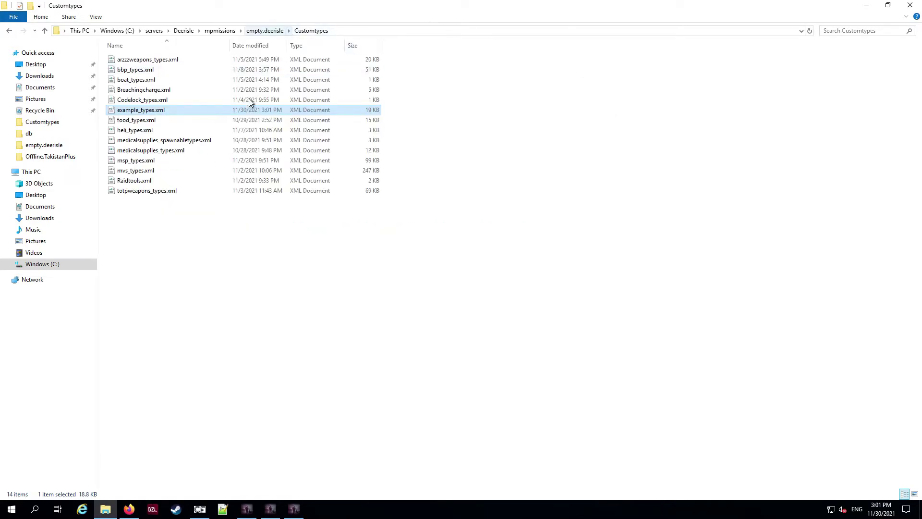
# Open cfgeconomycore.xml from the empty.deerisle folder in Notepad and copy its whole Customtypes ce folder block.
pyautogui.rightClick(145, 110)
pyautogui.click(379, 257)
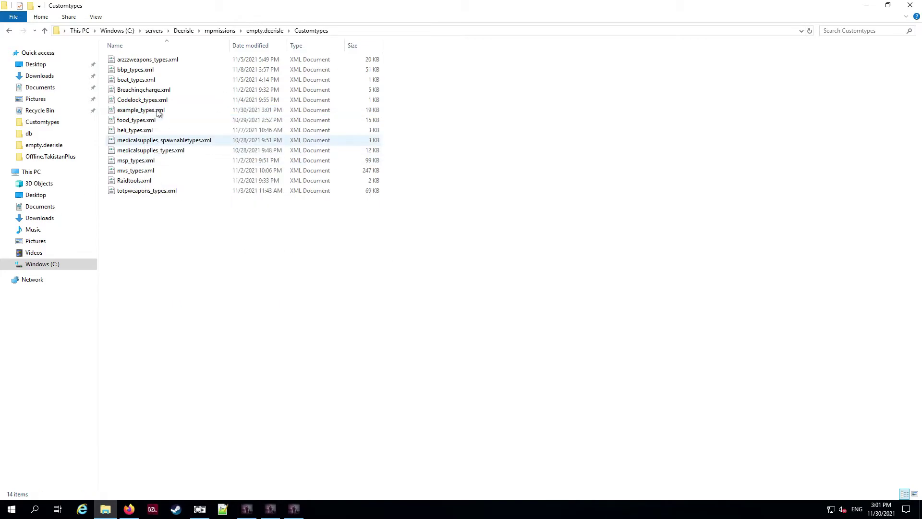
pyautogui.click(265, 31)
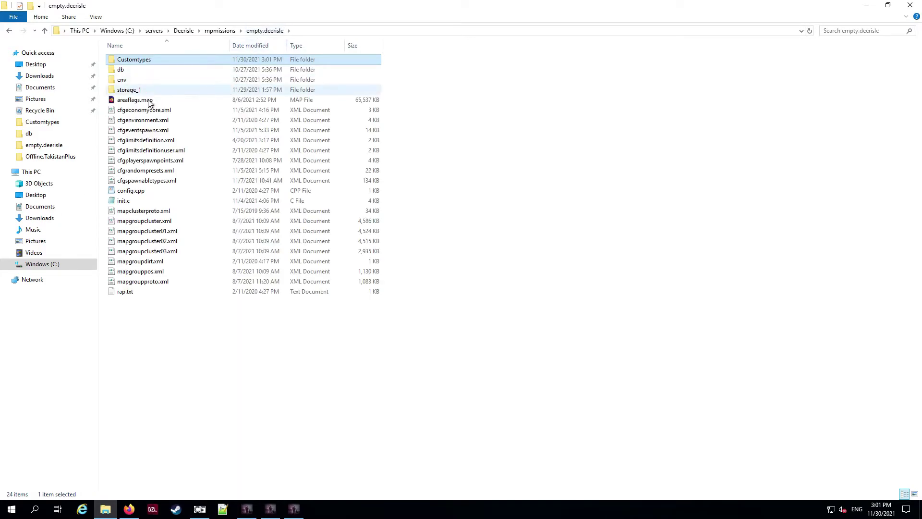
pyautogui.rightClick(133, 111)
pyautogui.click(154, 127)
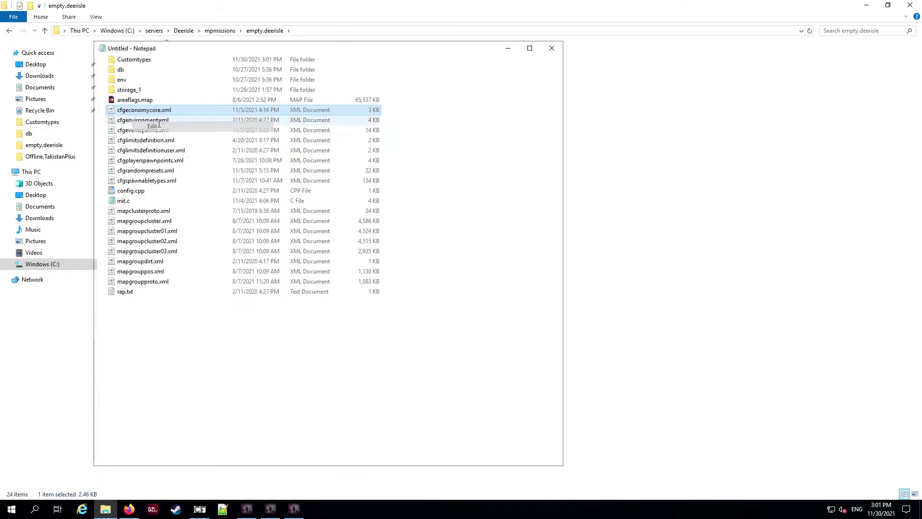
pyautogui.scroll(-3, 251, 136)
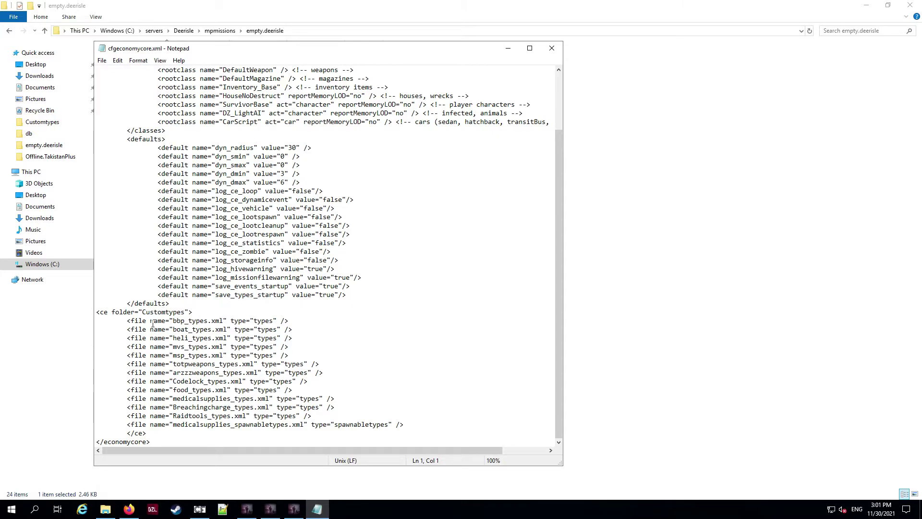
pyautogui.moveTo(97, 312); pyautogui.dragTo(349, 430)
pyautogui.hotkey('ctrl', 'c')
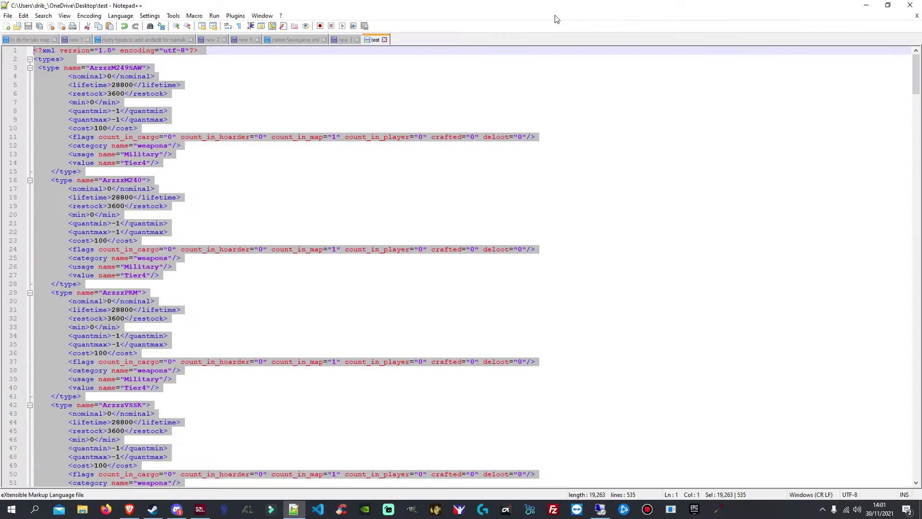
# Switch to Notepad++ and replace the entire contents of the test file with the copied ce folder block.
pyautogui.click(436, 166)
pyautogui.hotkey('ctrl', 'a')
pyautogui.press('Delete')
pyautogui.hotkey('ctrl', 'v')
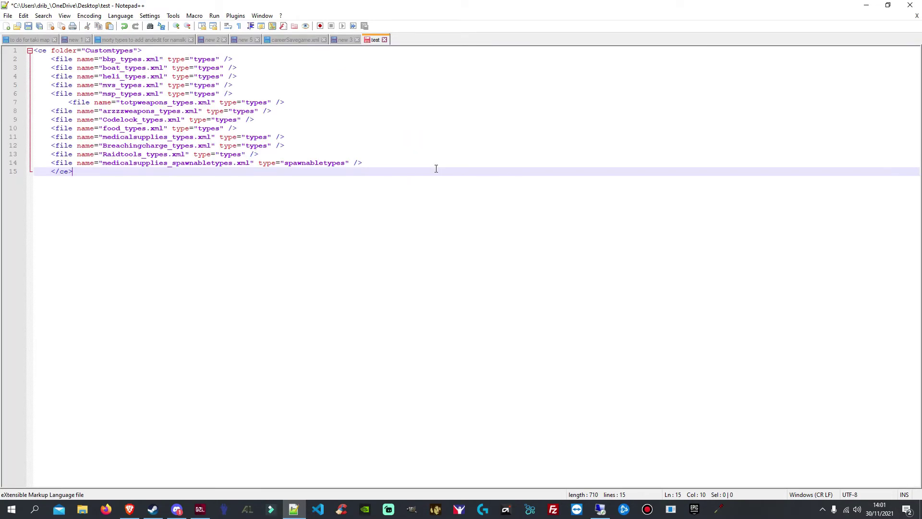
# Delete every file entry after bbp_types.xml from the ce block, leaving no blank line before the closing tag.
pyautogui.moveTo(52, 68); pyautogui.dragTo(376, 164)
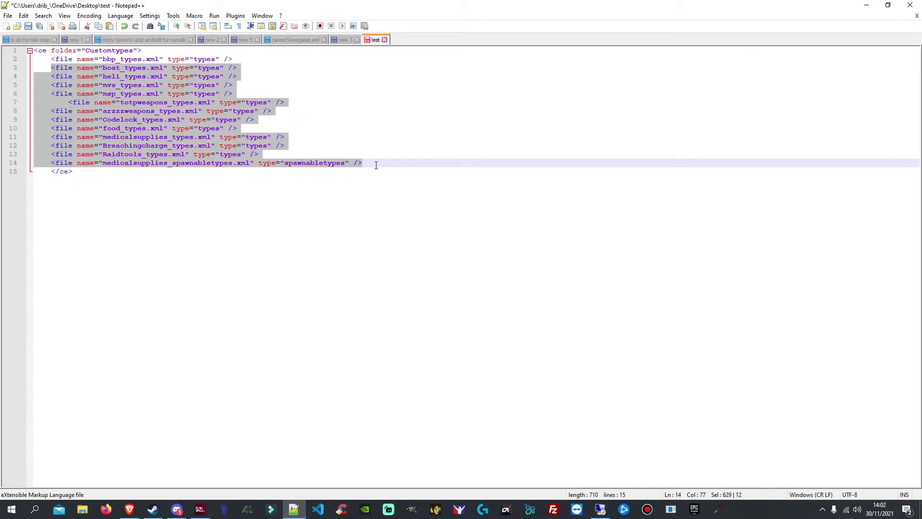
pyautogui.press('Delete')
pyautogui.press('BackSpace')
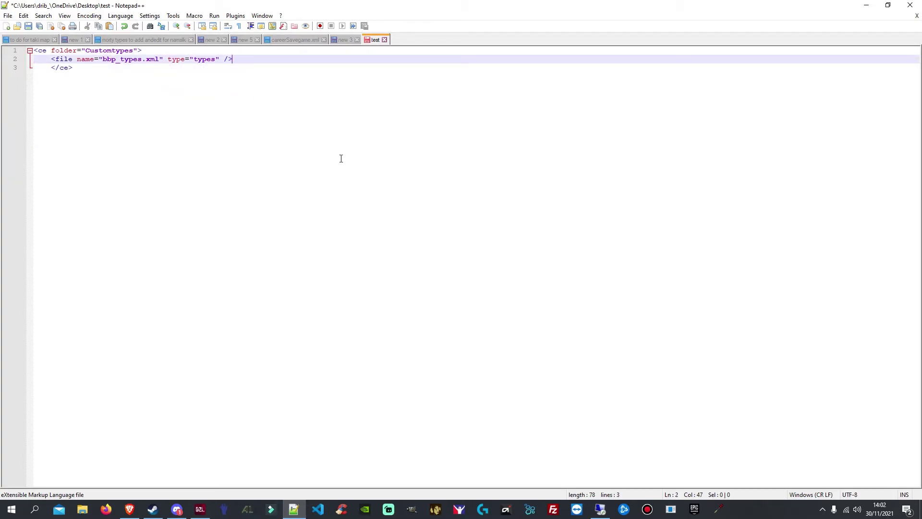
# Examine the ce folder line's opening bracket, Customtypes folder name and closing bracket, and the file line's opening bracket.
pyautogui.moveTo(35, 51); pyautogui.dragTo(46, 54)
pyautogui.click(50, 52)
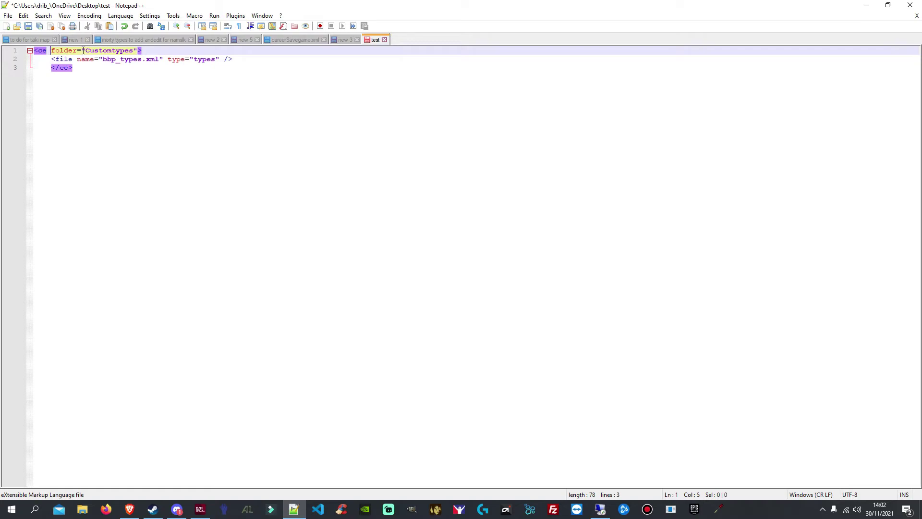
pyautogui.moveTo(85, 52); pyautogui.dragTo(133, 52)
pyautogui.click(119, 88)
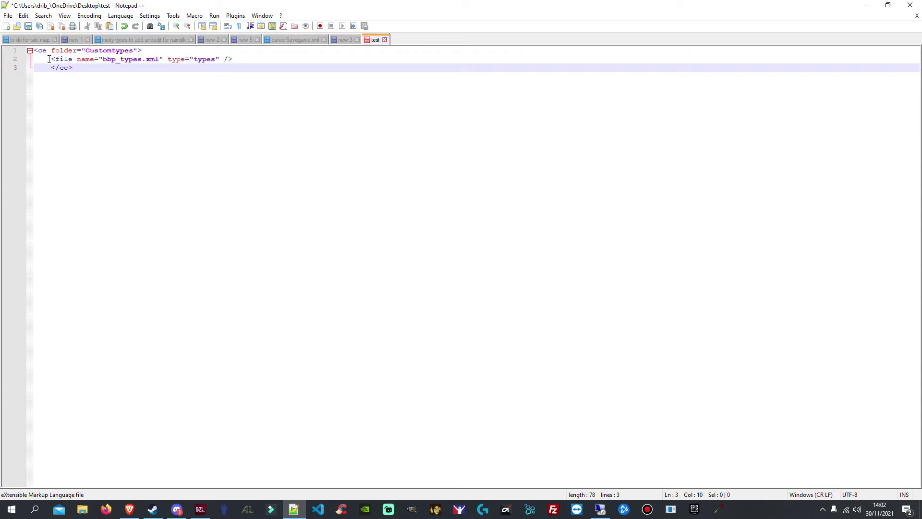
pyautogui.moveTo(145, 50); pyautogui.dragTo(138, 51)
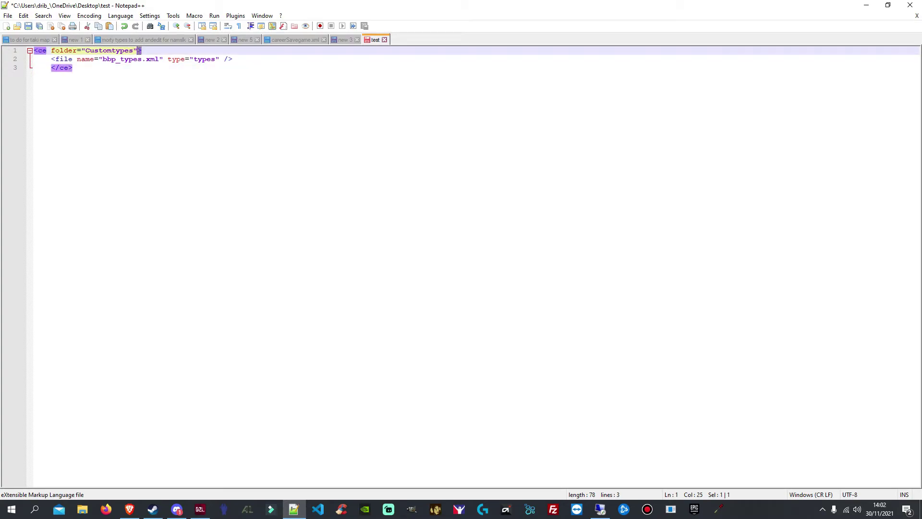
pyautogui.click(77, 87)
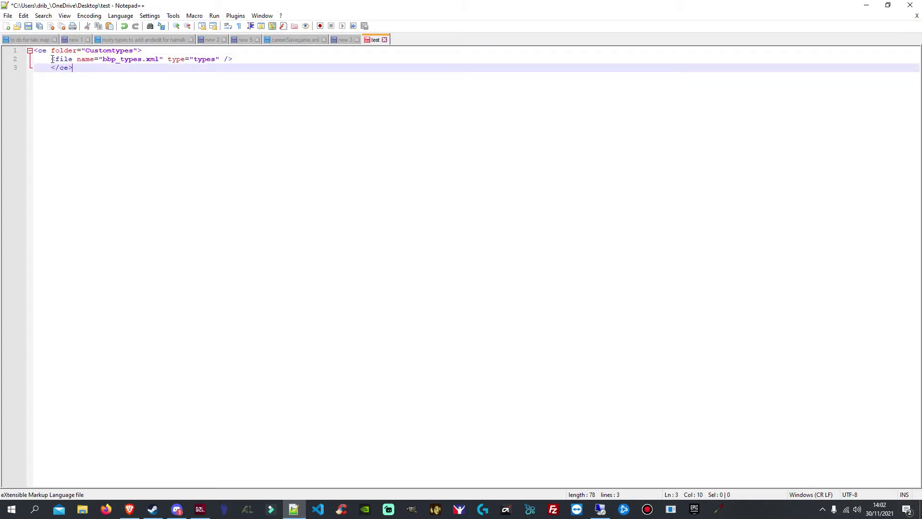
pyautogui.moveTo(51, 59); pyautogui.dragTo(56, 59)
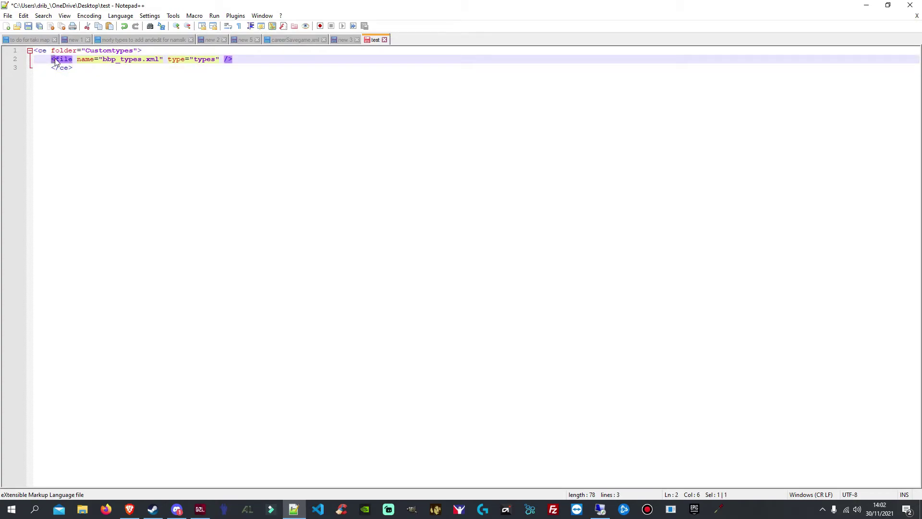
pyautogui.click(91, 69)
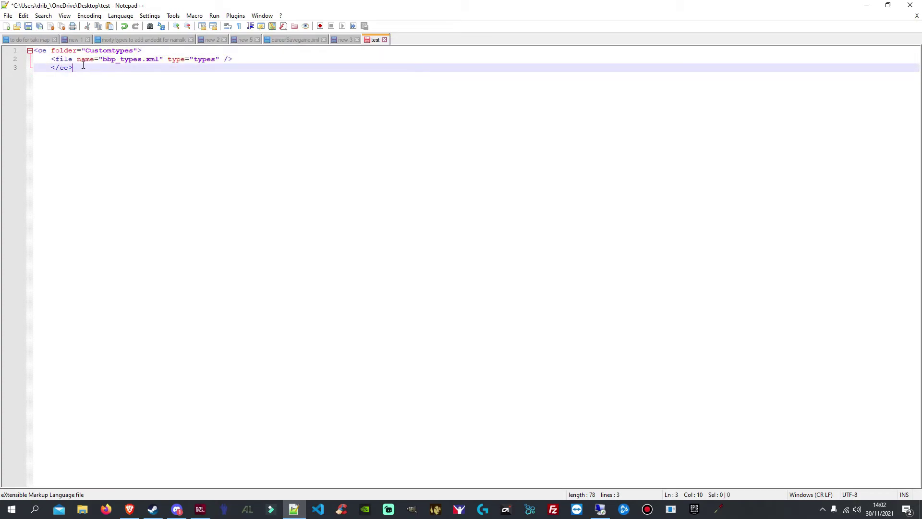
# Change the file name in the remaining entry from bbp_types.xml to example_types.xml.
pyautogui.click(140, 59)
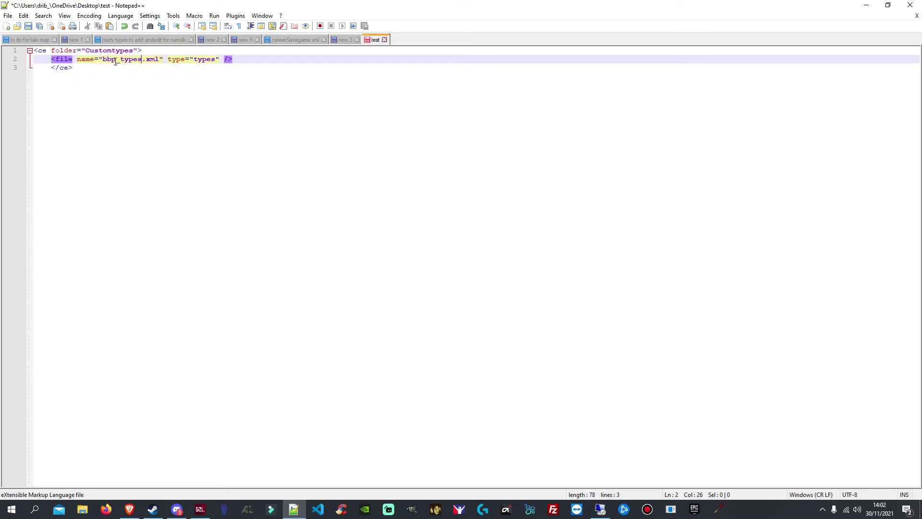
pyautogui.press('BackSpace')
pyautogui.press('BackSpace')
pyautogui.press('BackSpace')
pyautogui.write('example')
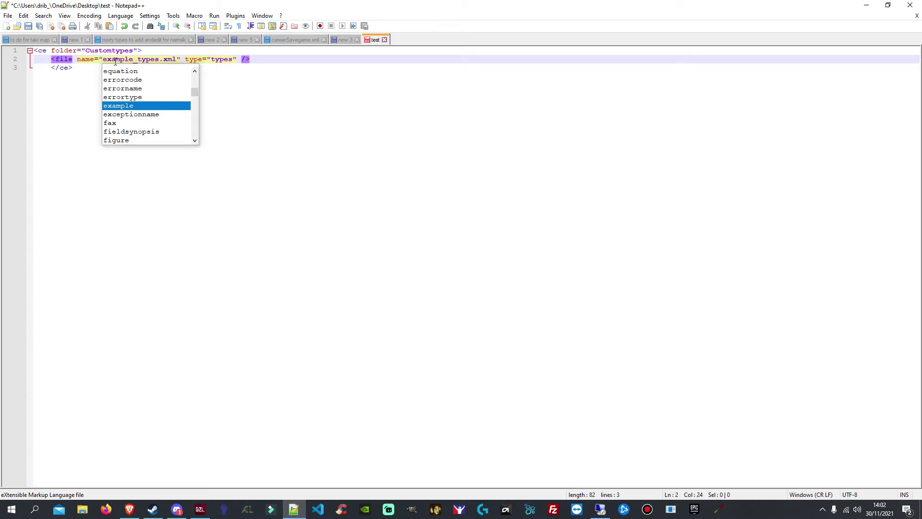
pyautogui.click(182, 102)
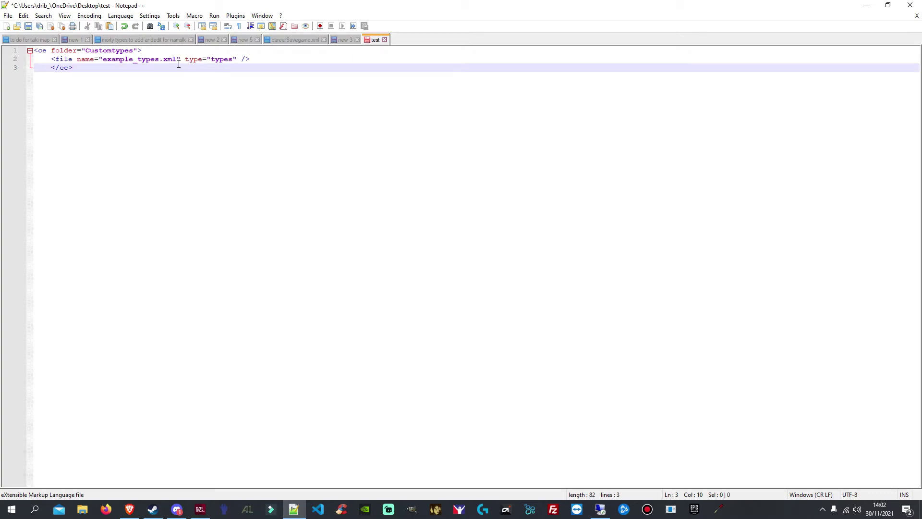
# Examine the type attribute and closing slash bracket of the example_types.xml entry, and highlight the whole ce block.
pyautogui.moveTo(186, 60); pyautogui.dragTo(199, 66)
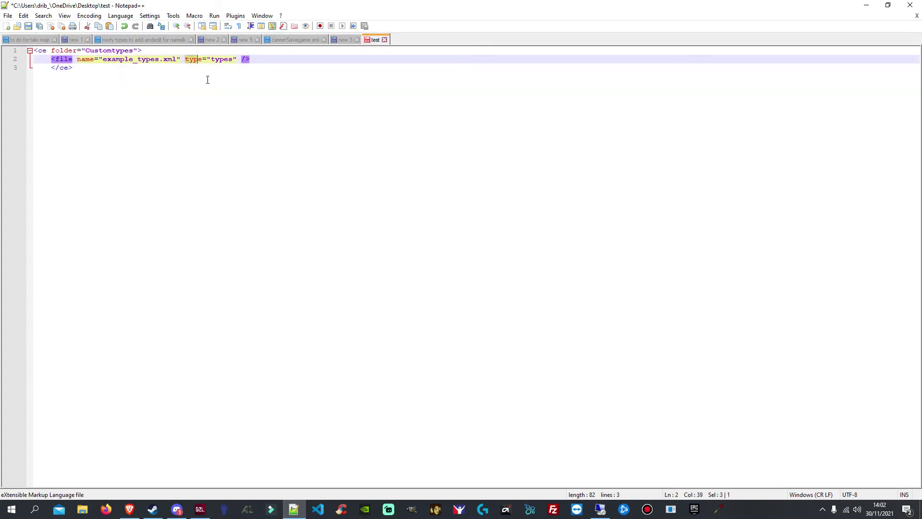
pyautogui.click(235, 59)
pyautogui.moveTo(242, 60); pyautogui.dragTo(249, 60)
pyautogui.click(266, 92)
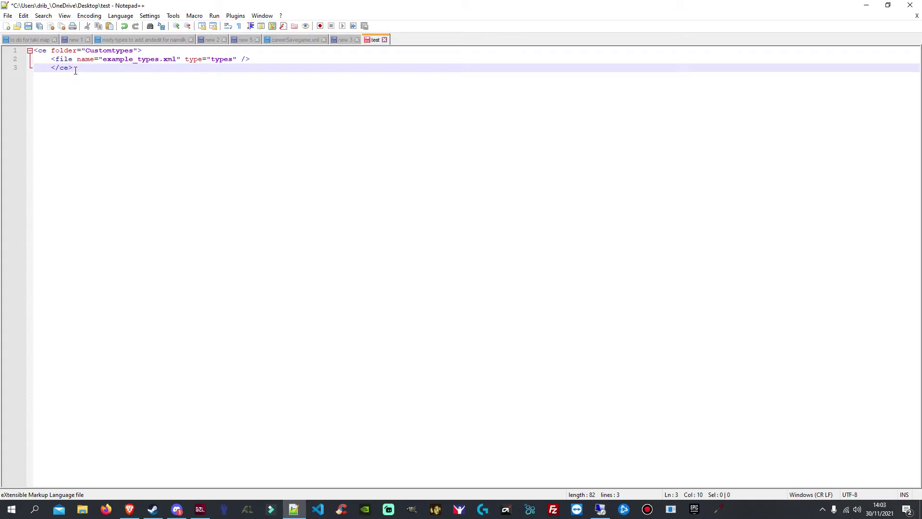
pyautogui.moveTo(196, 92); pyautogui.dragTo(24, 51)
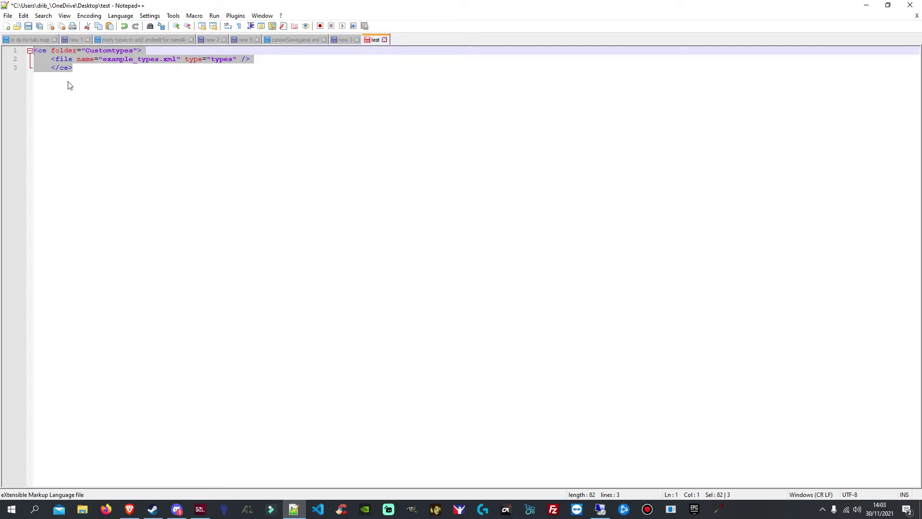
# Review the folder name, file name and type value in the ce block, and select all three of its lines.
pyautogui.moveTo(86, 52); pyautogui.dragTo(133, 51)
pyautogui.click(116, 58)
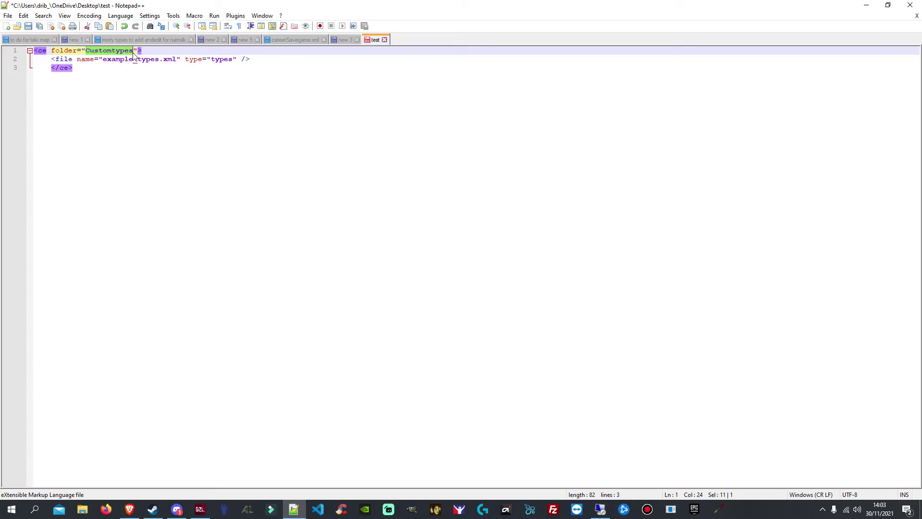
pyautogui.moveTo(141, 51); pyautogui.dragTo(85, 51)
pyautogui.click(127, 82)
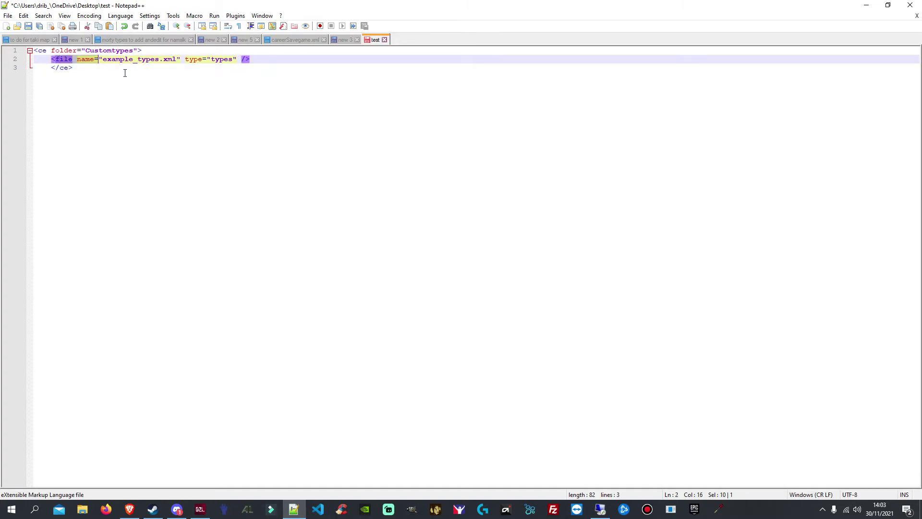
pyautogui.moveTo(104, 60); pyautogui.dragTo(168, 60)
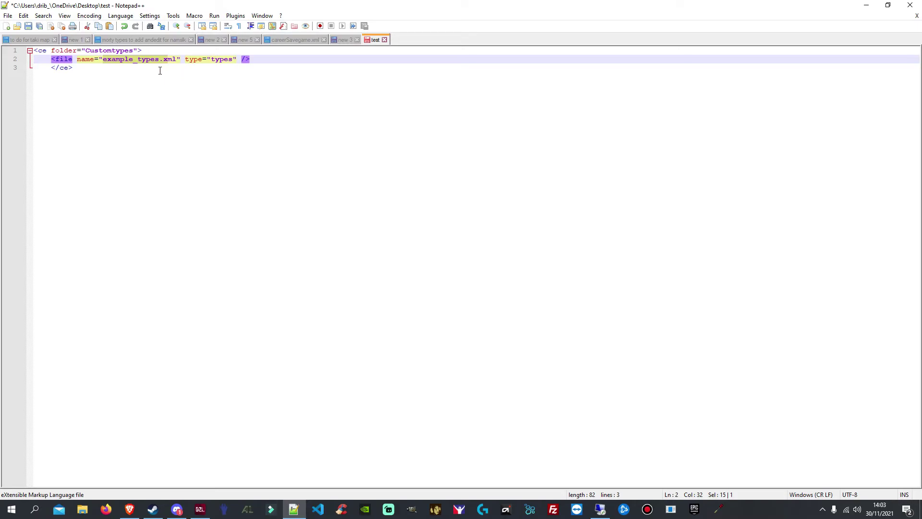
pyautogui.click(187, 73)
pyautogui.click(230, 59)
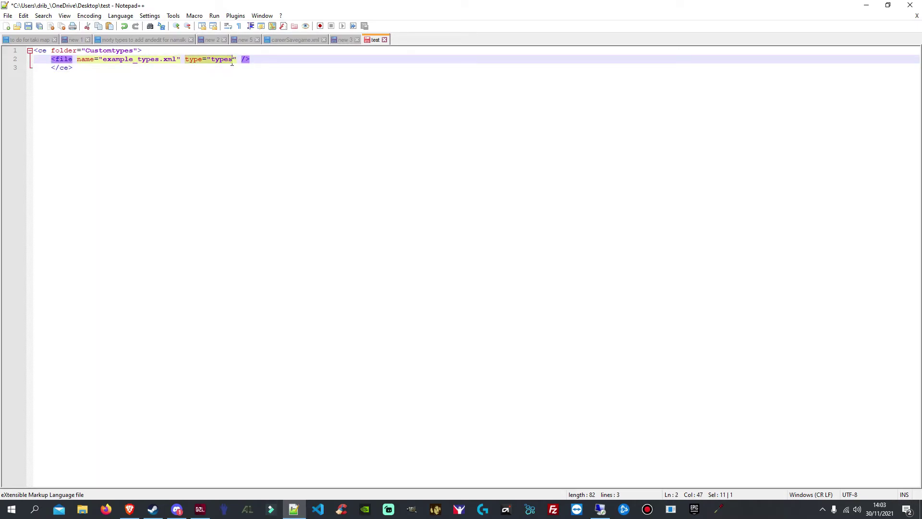
pyautogui.click(92, 73)
pyautogui.moveTo(73, 68); pyautogui.dragTo(27, 52)
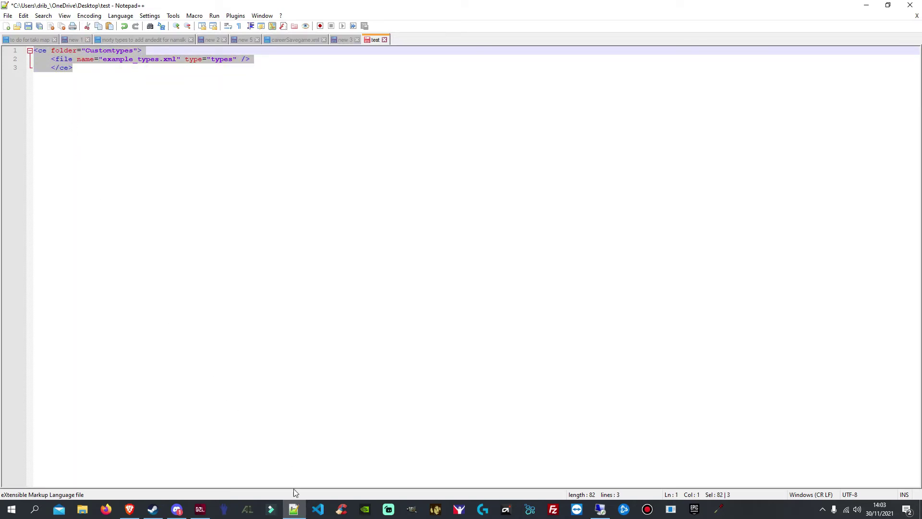
# Switch to the remote server and copy the whole Customtypes ce block from cfgeconomycore.xml.
pyautogui.click(598, 509)
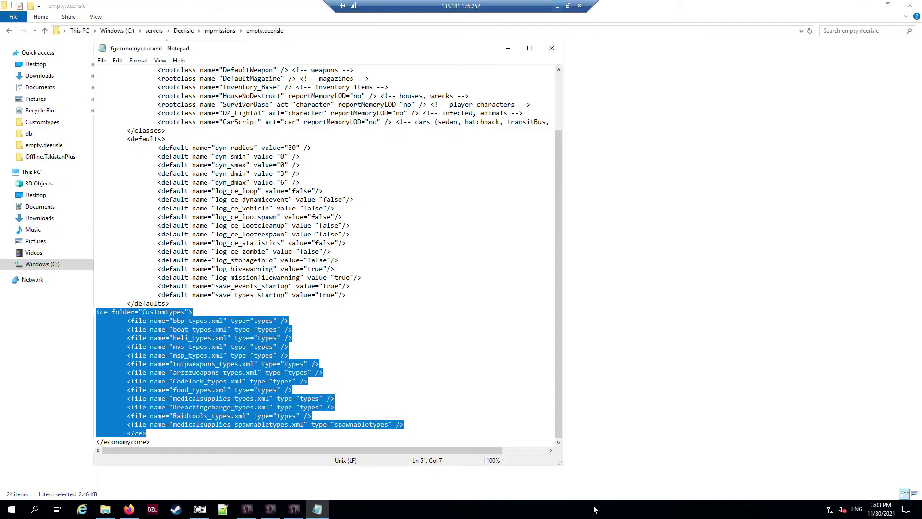
pyautogui.click(445, 338)
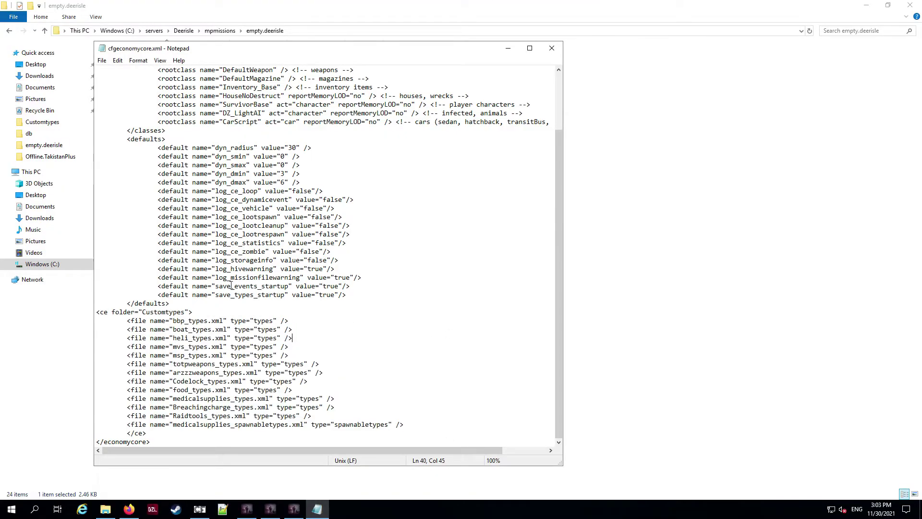
pyautogui.click(223, 509)
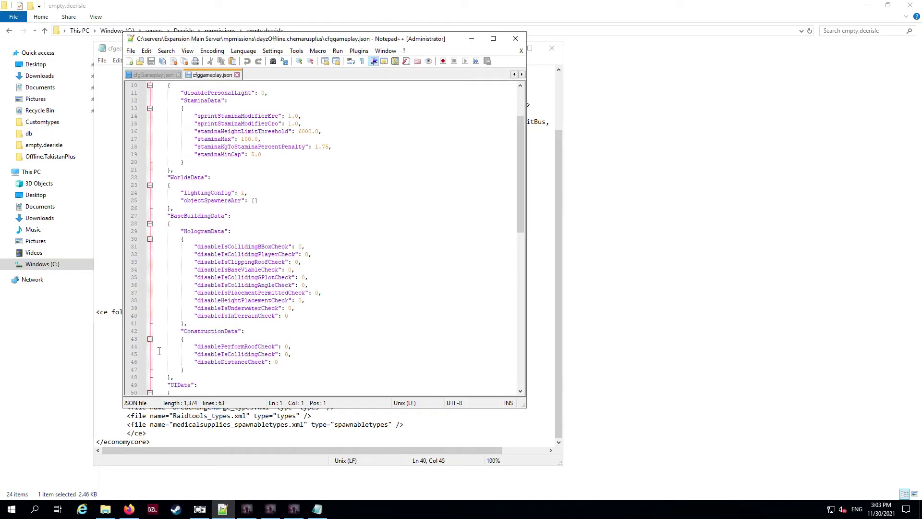
pyautogui.click(516, 37)
pyautogui.moveTo(97, 312); pyautogui.dragTo(267, 433)
pyautogui.hotkey('ctrl', 'c')
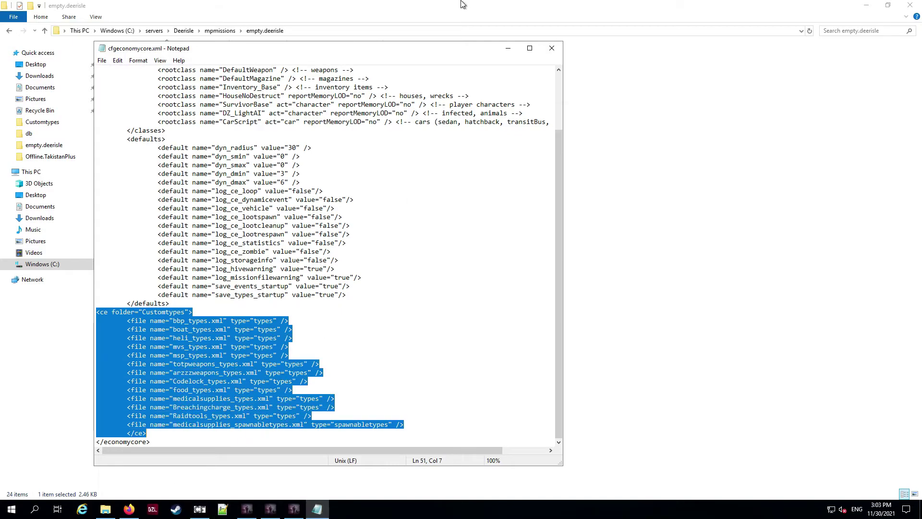
# Paste the copied ce block into the local Notepad++ test file, below the example_types.xml block with blank lines between them.
pyautogui.moveTo(491, 4)
pyautogui.click(556, 5)
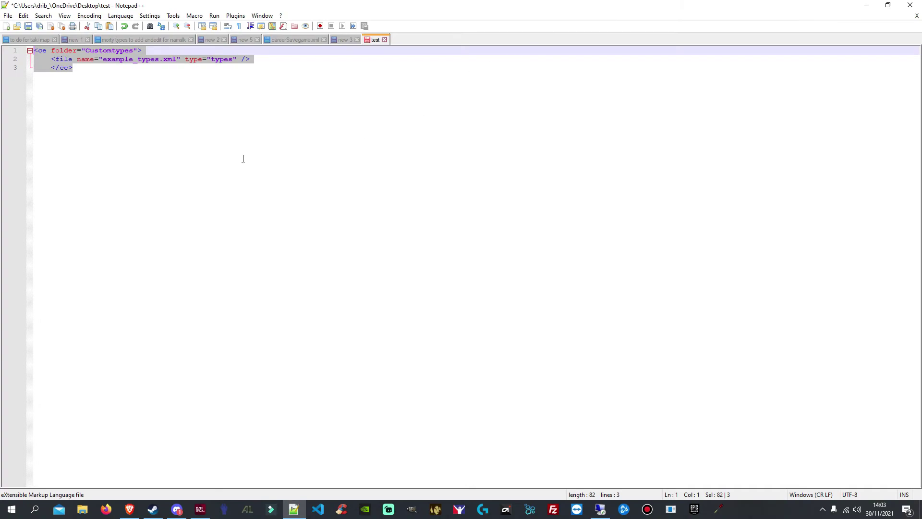
pyautogui.click(132, 71)
pyautogui.press('Return')
pyautogui.press('Return')
pyautogui.press('Return')
pyautogui.hotkey('ctrl', 'v')
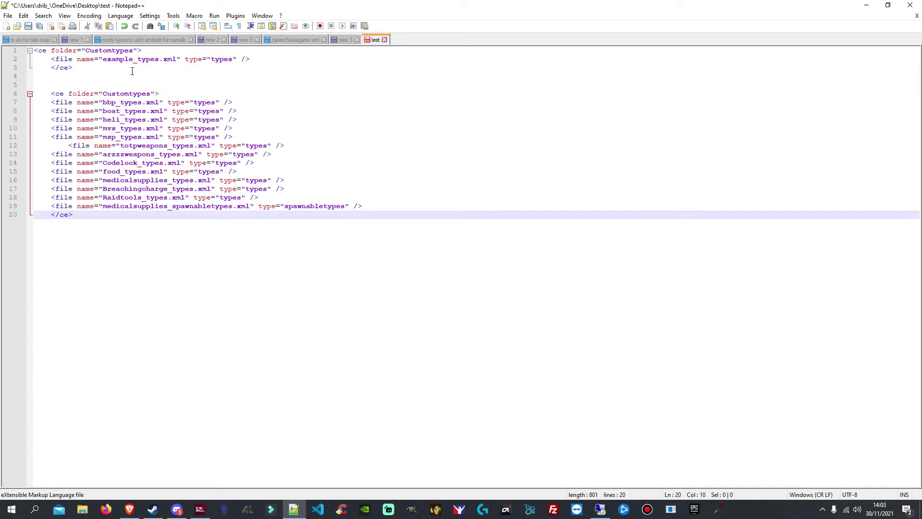
# Replace the full ce block in the server's cfgeconomycore.xml with the local three-line example_types.xml block, placed after the closing defaults tag.
pyautogui.moveTo(132, 71); pyautogui.dragTo(35, 51)
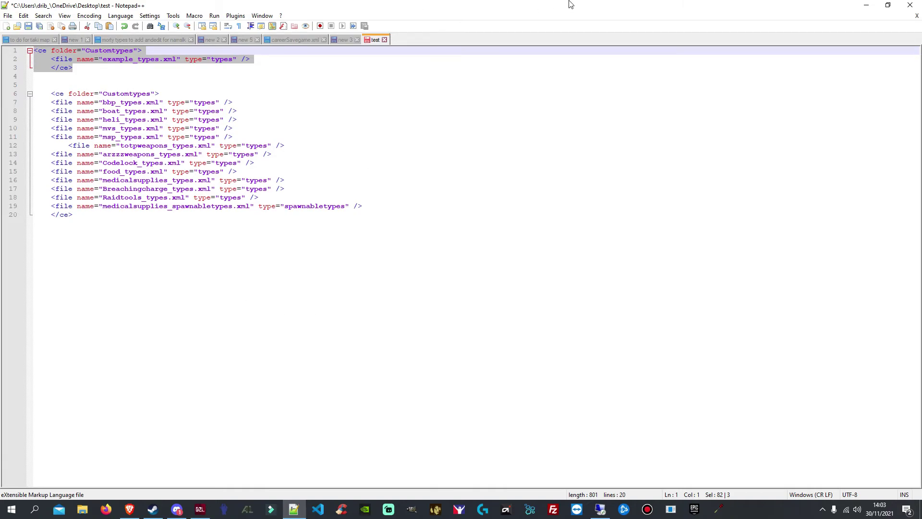
pyautogui.click(600, 505)
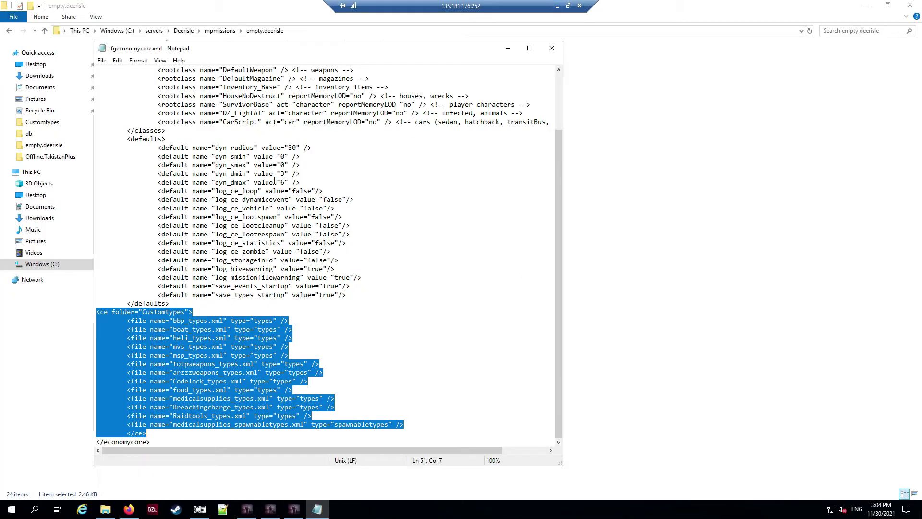
pyautogui.moveTo(96, 399); pyautogui.dragTo(335, 398)
pyautogui.moveTo(97, 312); pyautogui.dragTo(276, 433)
pyautogui.press('Delete')
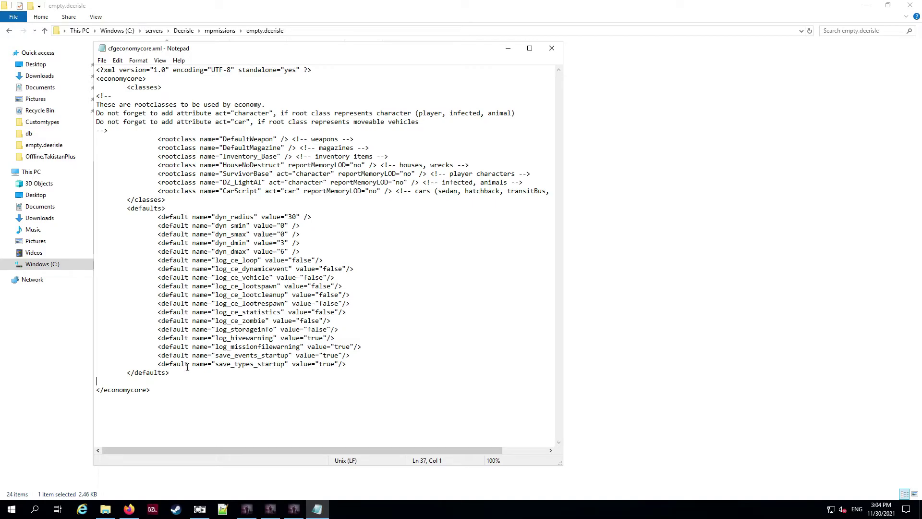
pyautogui.doubleClick(130, 373)
pyautogui.click(137, 382)
pyautogui.write('<ce folder="customtypes"> \t<file name="example_types.xml" type="types" /> \t</ce>')
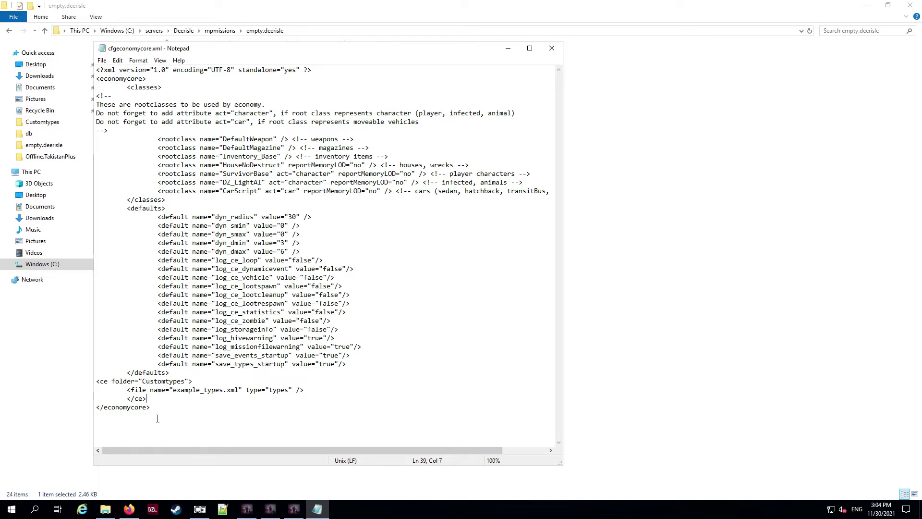
# Review the example_types.xml file line and the closing ce tag in cfgeconomycore.xml.
pyautogui.click(153, 390)
pyautogui.moveTo(127, 390); pyautogui.dragTo(227, 391)
pyautogui.moveTo(148, 397); pyautogui.dragTo(123, 398)
pyautogui.click(102, 60)
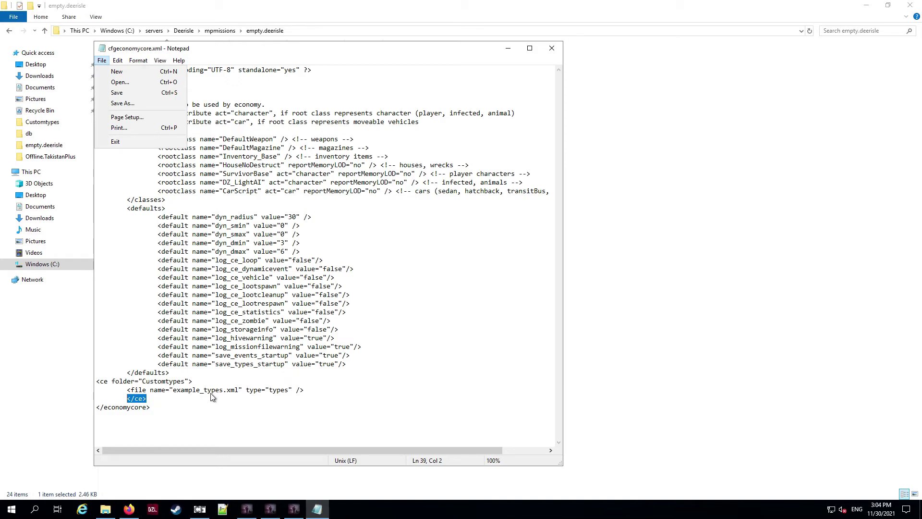
pyautogui.click(288, 391)
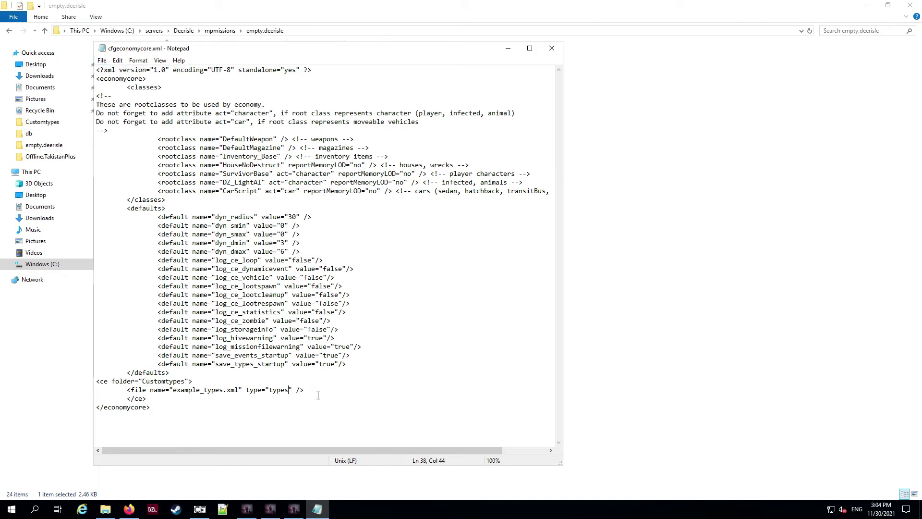
# Switch back to the local Notepad++ test file and copy the boat_types.xml file line.
pyautogui.moveTo(486, 4)
pyautogui.click(558, 6)
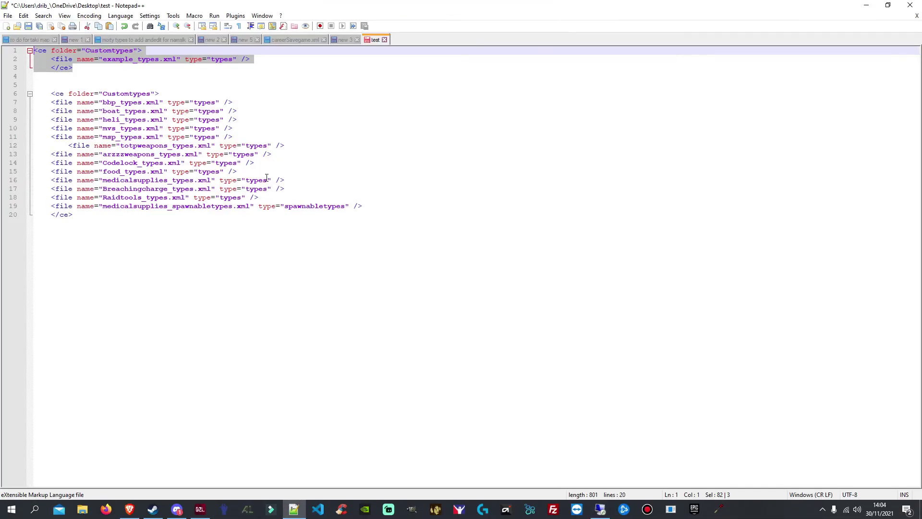
pyautogui.moveTo(52, 111); pyautogui.dragTo(247, 111)
pyautogui.hotkey('ctrl', 'c')
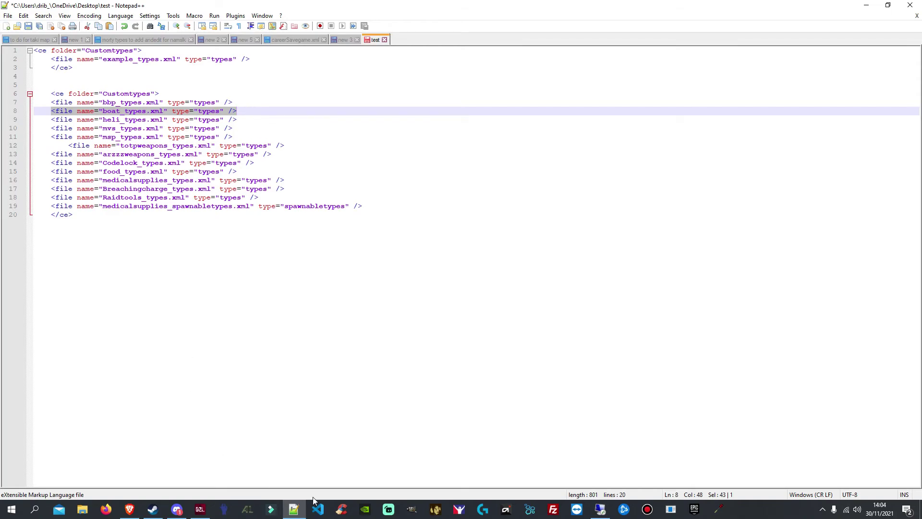
# Add the boat_types.xml line below the example_types.xml entry in the server's cfgeconomycore.xml, indented to match it.
pyautogui.click(600, 508)
pyautogui.click(333, 392)
pyautogui.press('Return')
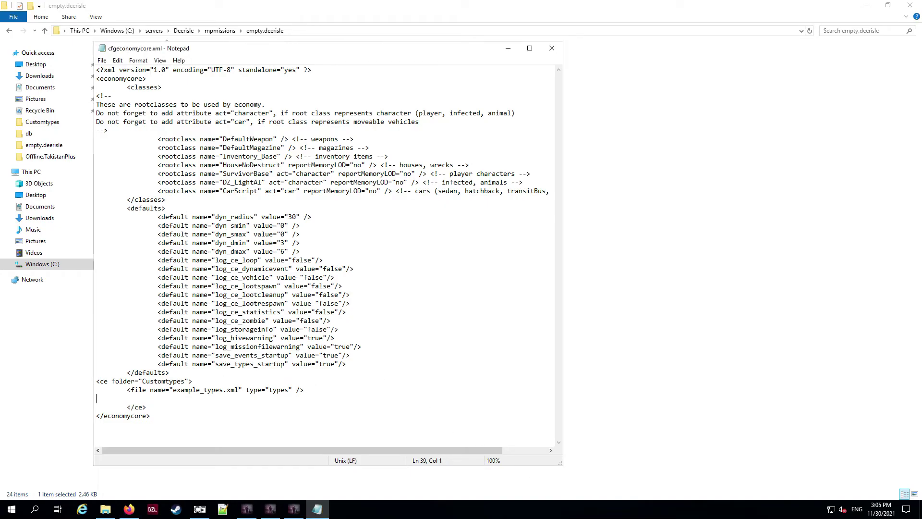
pyautogui.hotkey('ctrl', 'v')
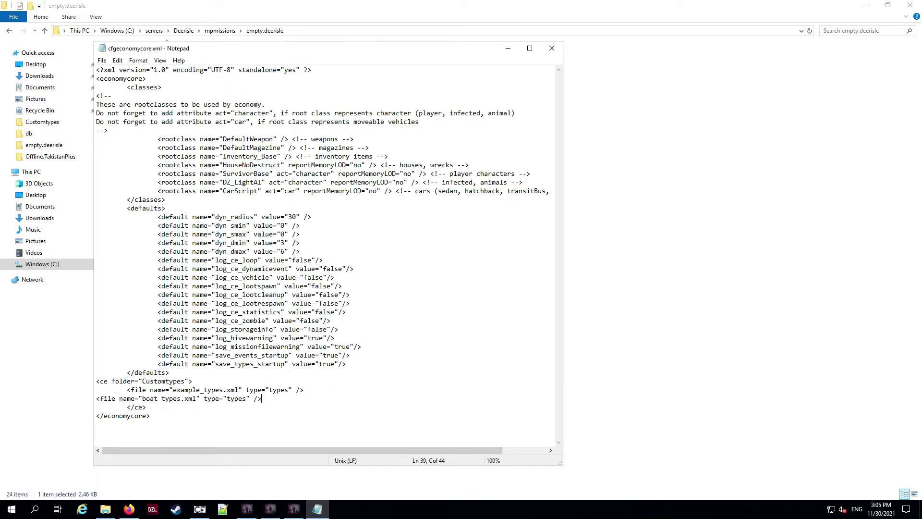
pyautogui.click(97, 398)
pyautogui.press('Tab')
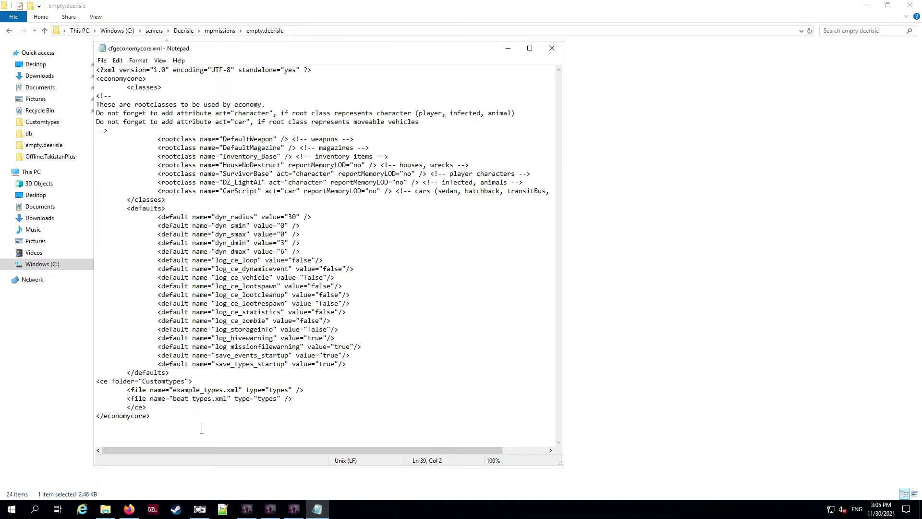
# Review the Customtypes folder attribute and the file names of the example_types.xml and boat_types.xml entries.
pyautogui.moveTo(114, 381); pyautogui.dragTo(202, 379)
pyautogui.moveTo(123, 406); pyautogui.dragTo(250, 388)
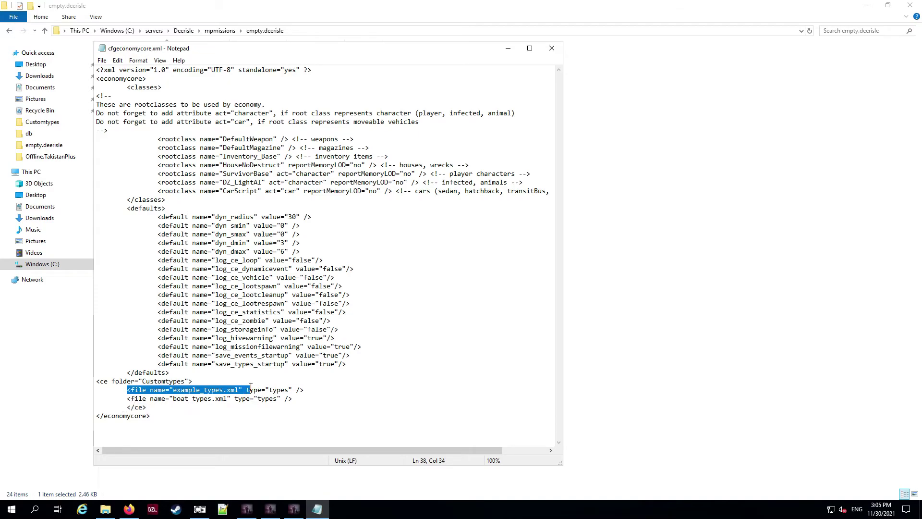
pyautogui.click(173, 399)
pyautogui.moveTo(173, 398); pyautogui.dragTo(216, 400)
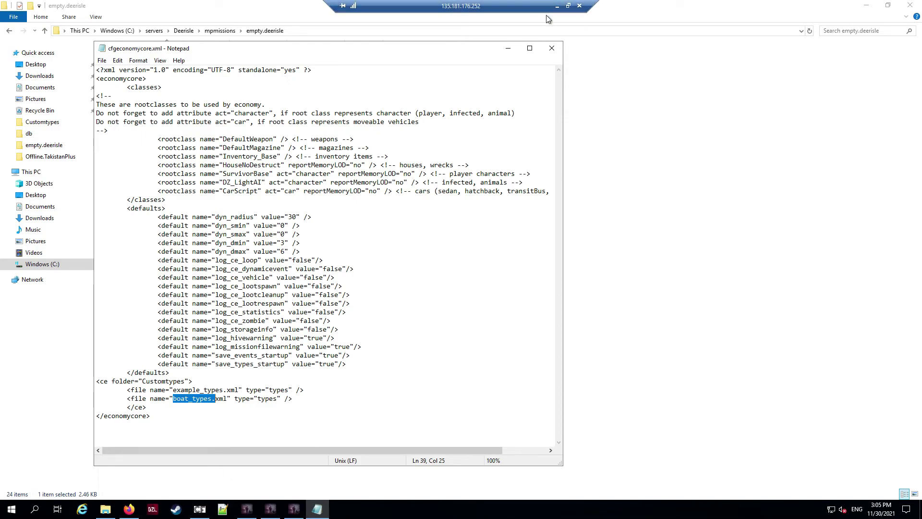
# Open the Customtypes folder in File Explorer and inspect the name of the medicalsupplies_spawnabletypes.xml file.
pyautogui.click(89, 319)
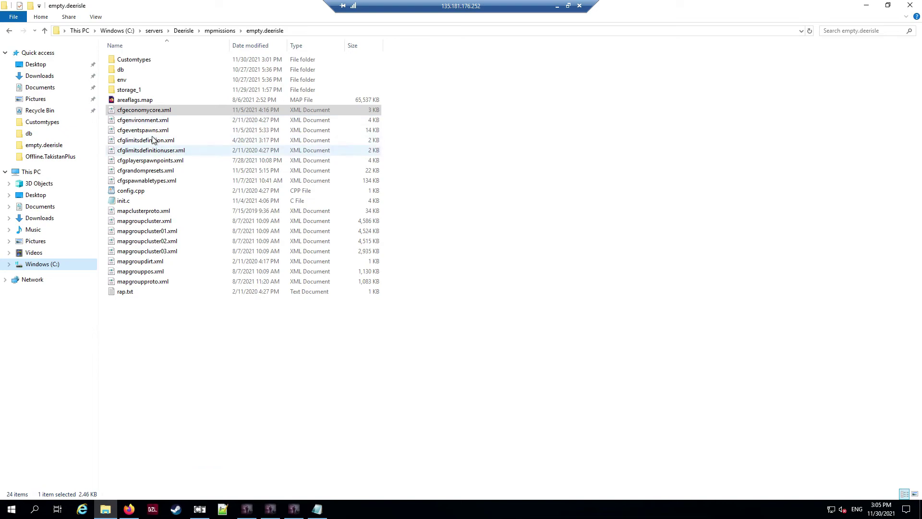
pyautogui.click(137, 62)
pyautogui.doubleClick(137, 61)
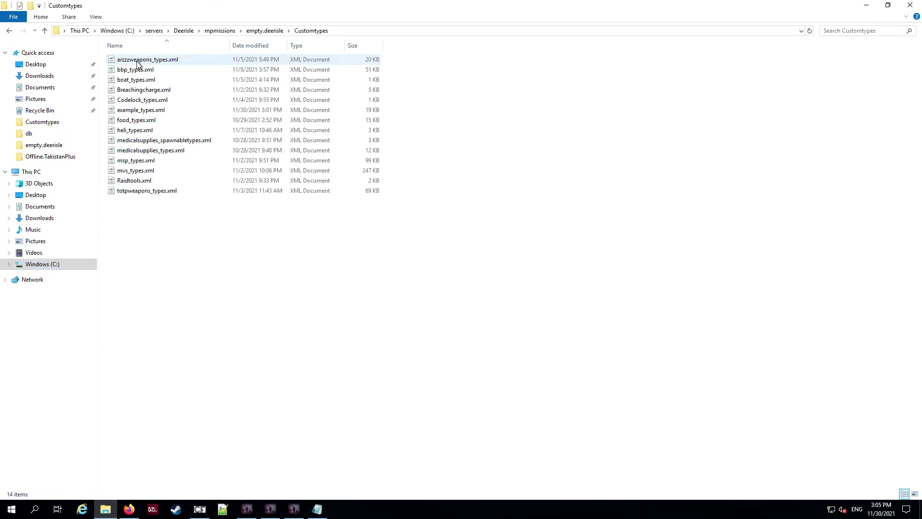
pyautogui.click(136, 143)
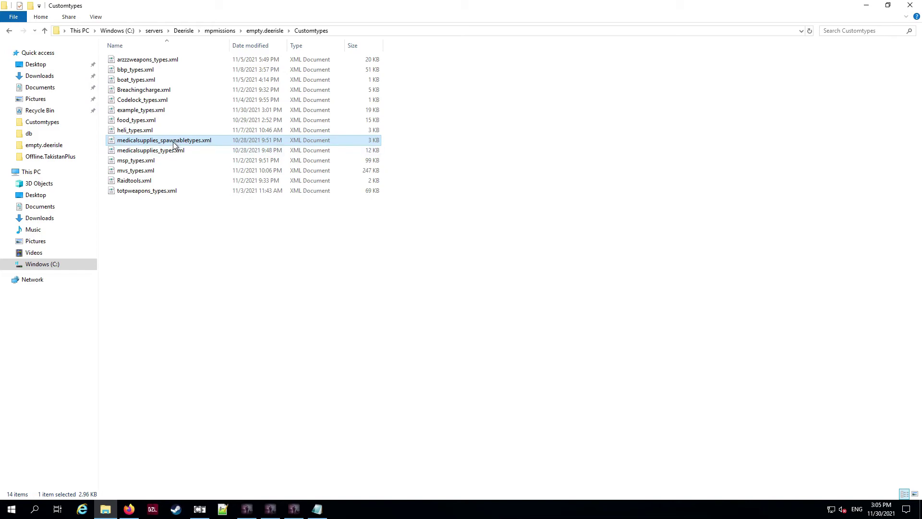
pyautogui.click(123, 141)
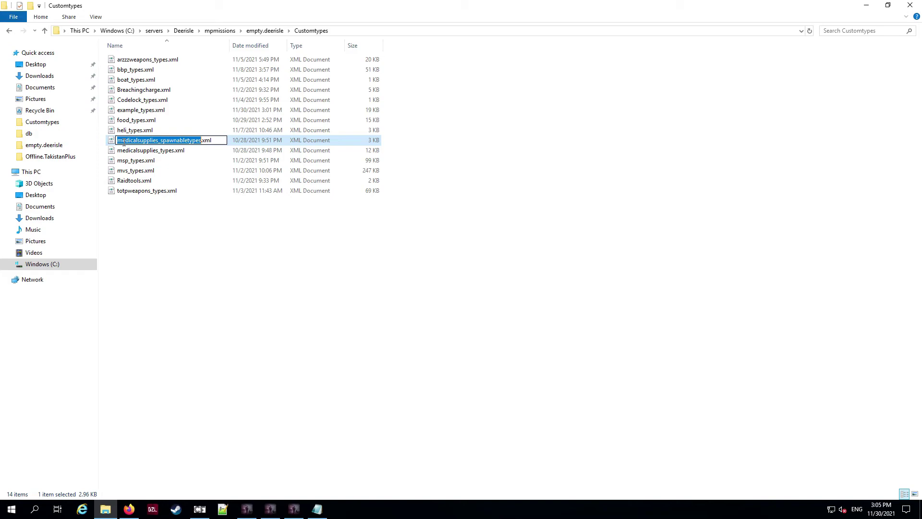
pyautogui.click(161, 211)
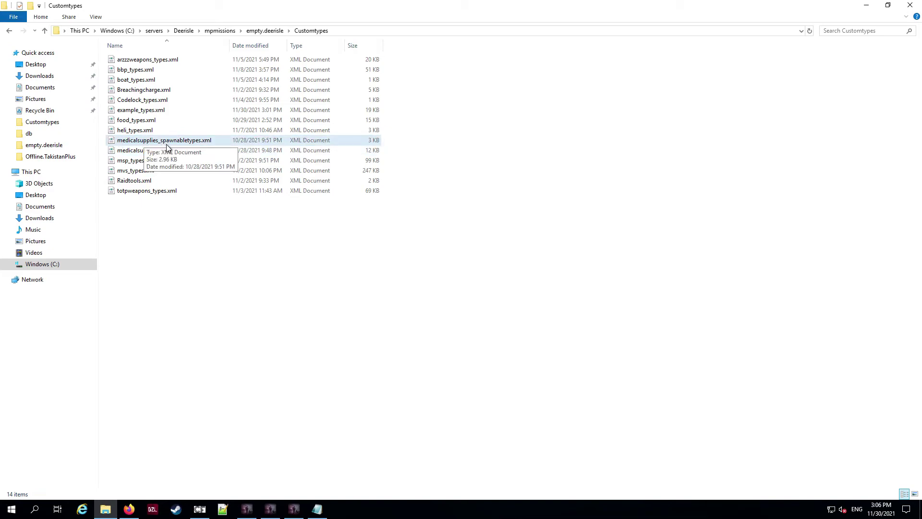
# Return to the empty.deerisle folder and open cfgeconomycore.xml in Notepad at its ce block.
pyautogui.click(258, 31)
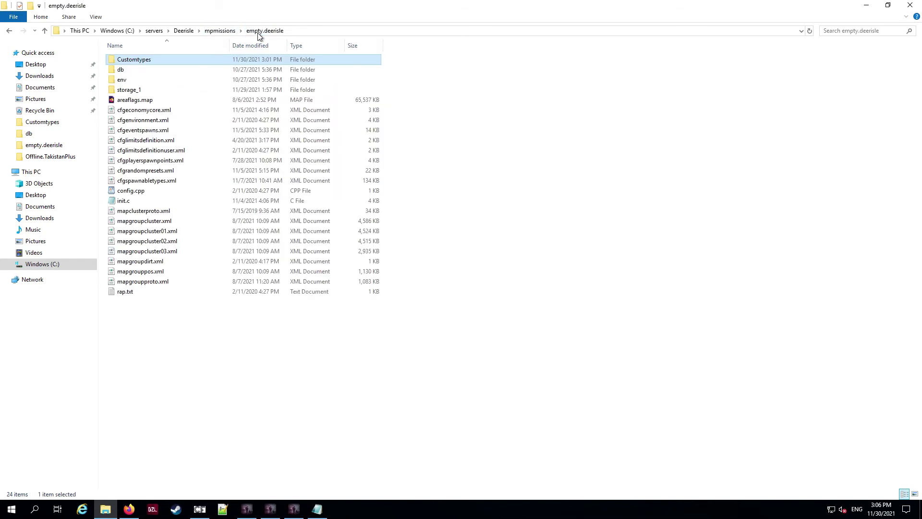
pyautogui.rightClick(152, 113)
pyautogui.click(183, 130)
pyautogui.scroll(-3, 144, 302)
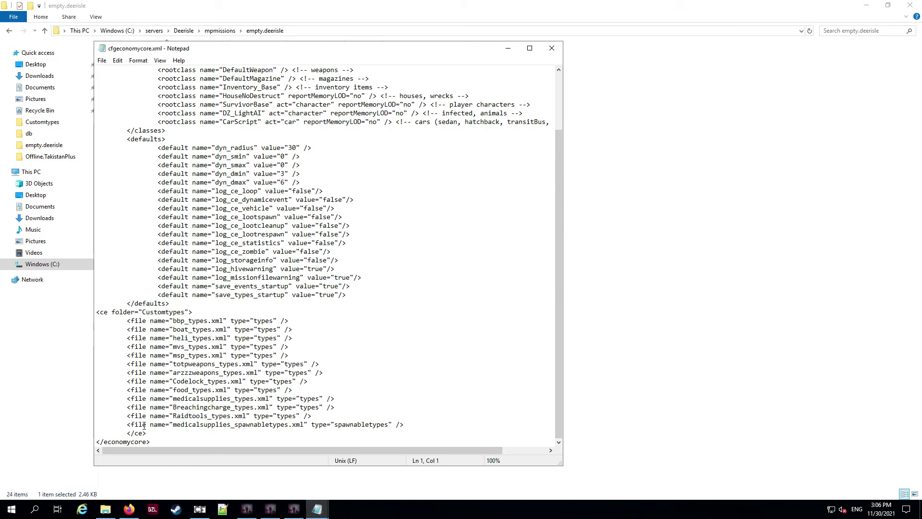
# Examine the file name and the spawnabletypes type value of the medicalsupplies_spawnabletypes.xml entry, and close cfgeconomycore.xml.
pyautogui.moveTo(173, 427); pyautogui.dragTo(285, 427)
pyautogui.click(350, 433)
pyautogui.doubleClick(315, 426)
pyautogui.click(340, 430)
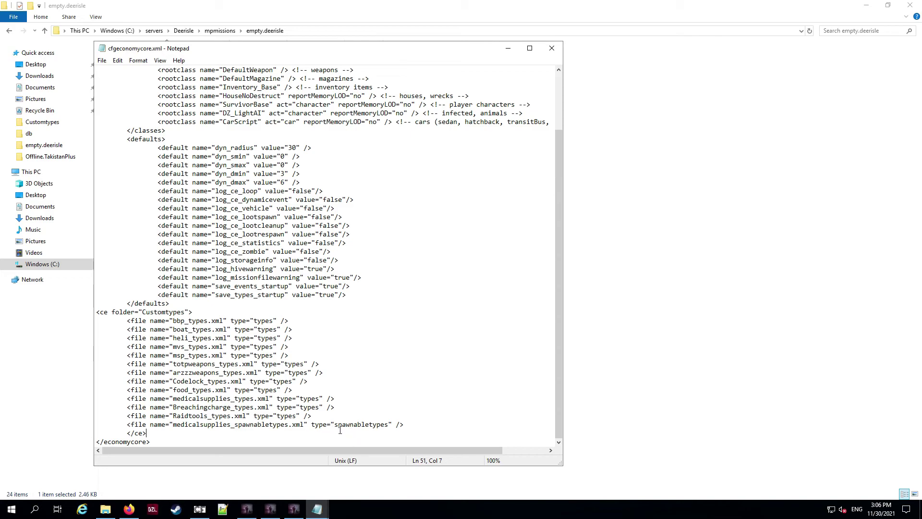
pyautogui.doubleClick(303, 408)
pyautogui.moveTo(335, 424); pyautogui.dragTo(388, 424)
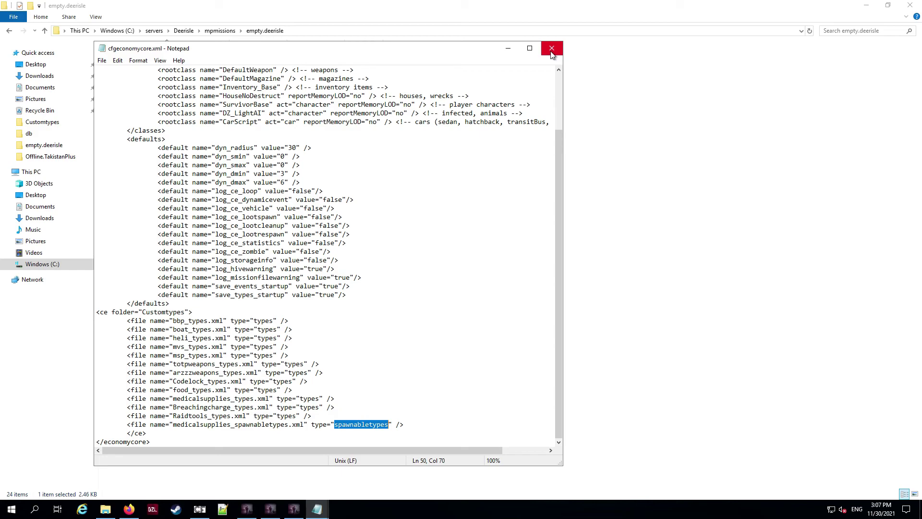
pyautogui.click(551, 50)
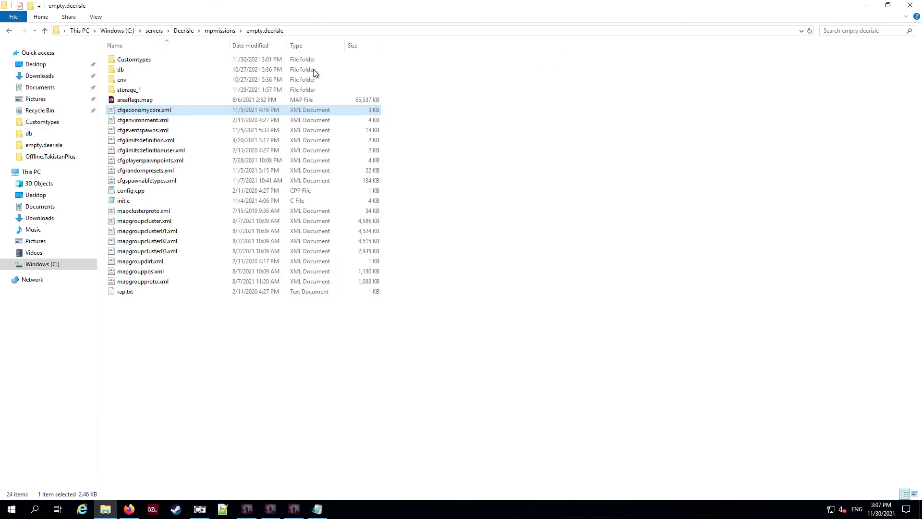
# Look inside the storage_1 folder, and view the actions available for that folder from empty.deerisle.
pyautogui.doubleClick(143, 91)
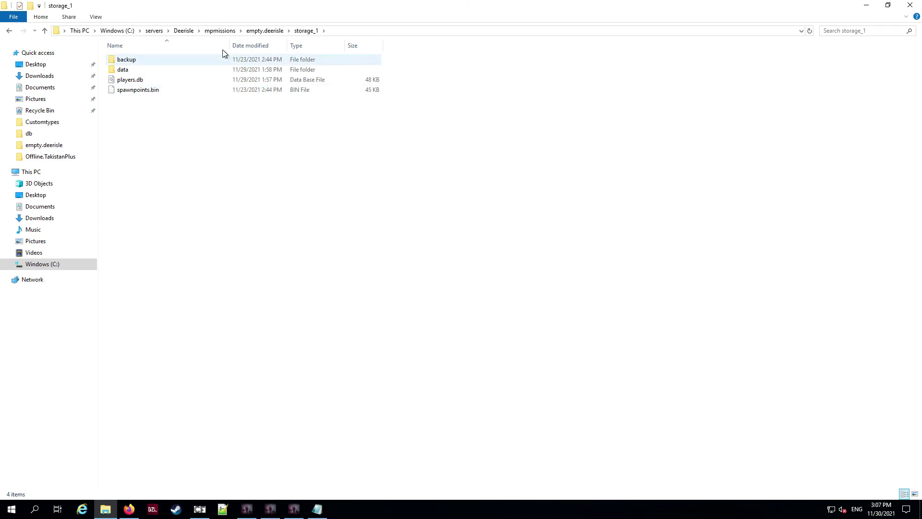
pyautogui.click(264, 30)
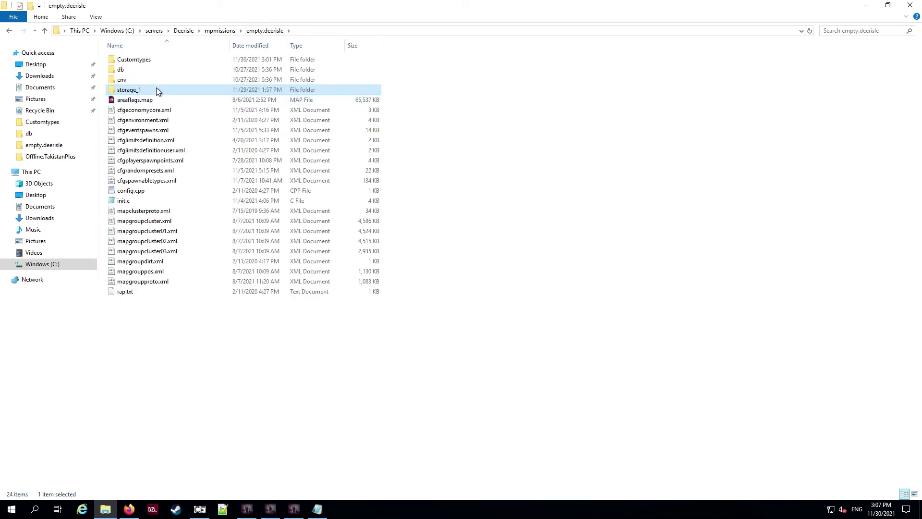
pyautogui.rightClick(152, 92)
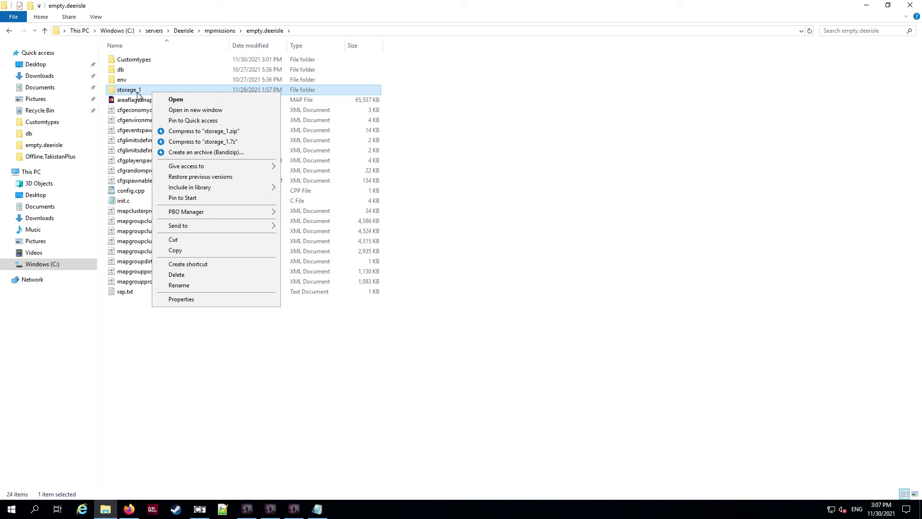
pyautogui.click(138, 93)
# Select types.001, types.002 and types.bin in storage_1's data folder, and go back to the empty.deerisle folder.
pyautogui.doubleClick(131, 90)
pyautogui.doubleClick(124, 69)
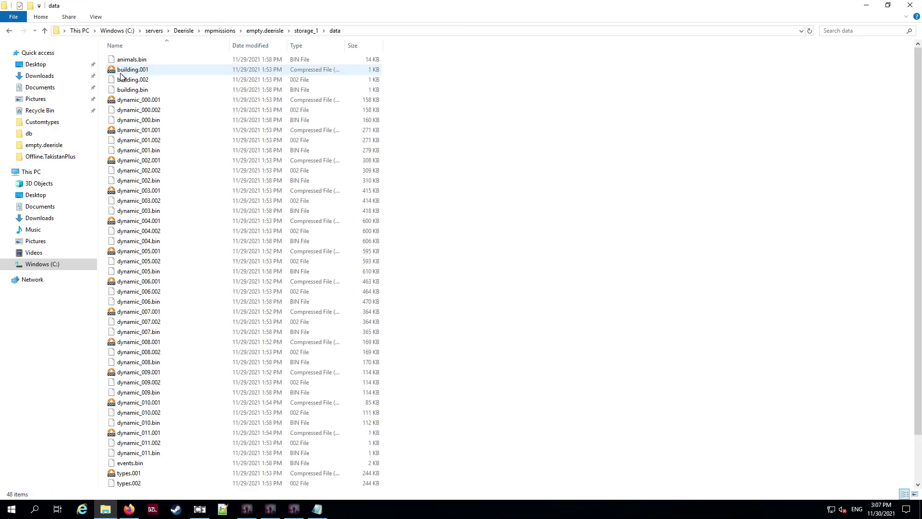
pyautogui.scroll(-2, 153, 216)
pyautogui.click(121, 423)
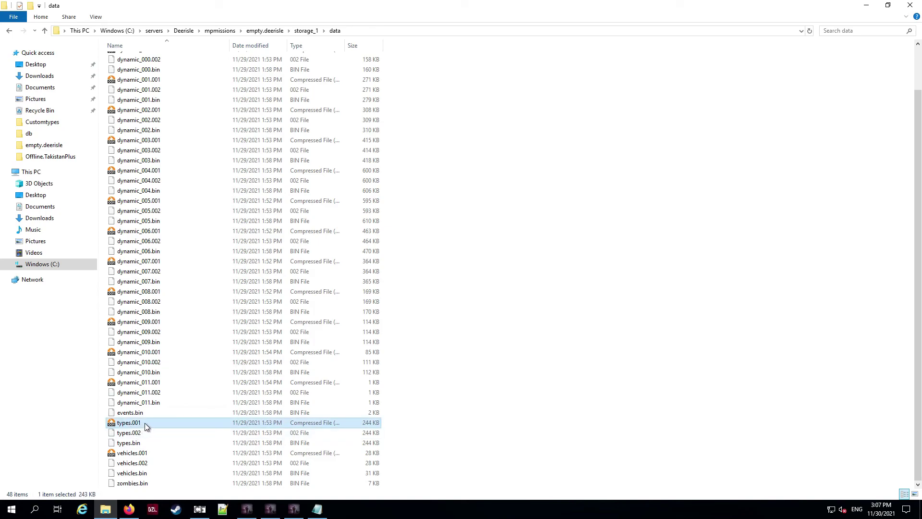
pyautogui.click(127, 444)
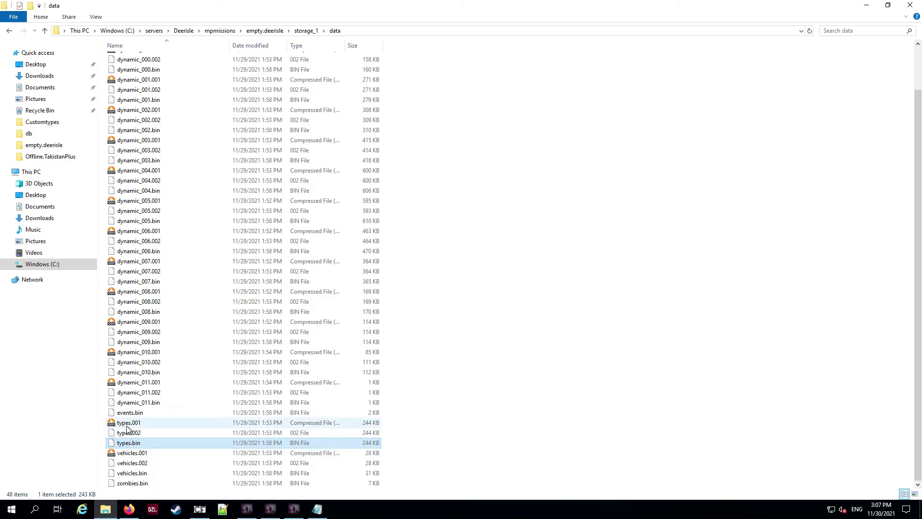
pyautogui.click(126, 425)
pyautogui.hotkey('shift', 'Down')
pyautogui.hotkey('shift', 'Down')
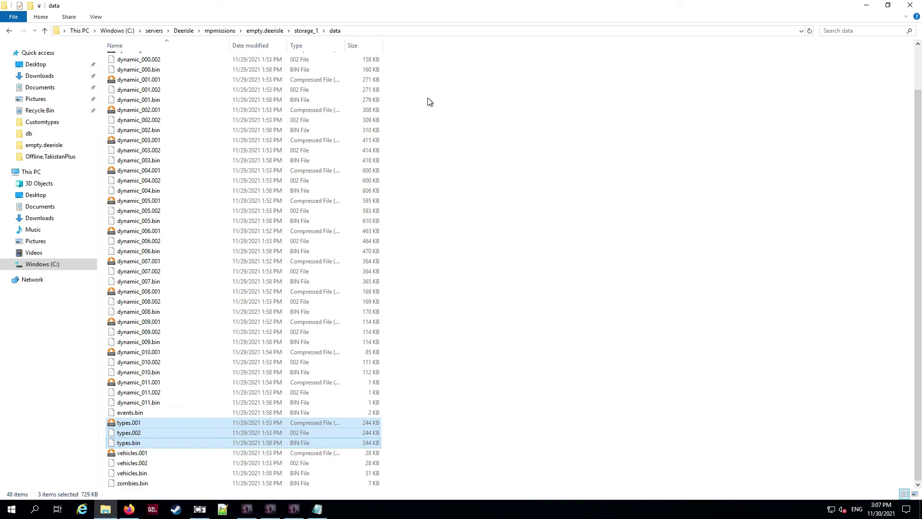
pyautogui.click(306, 30)
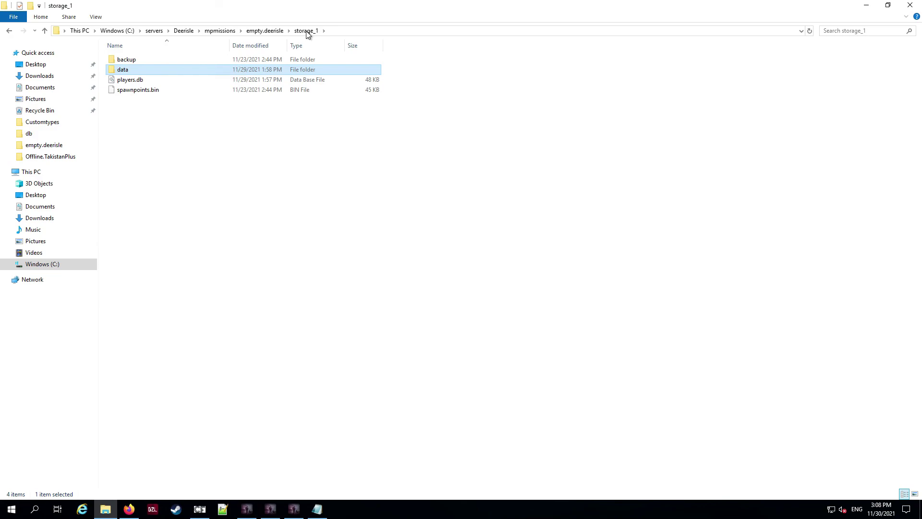
pyautogui.click(266, 32)
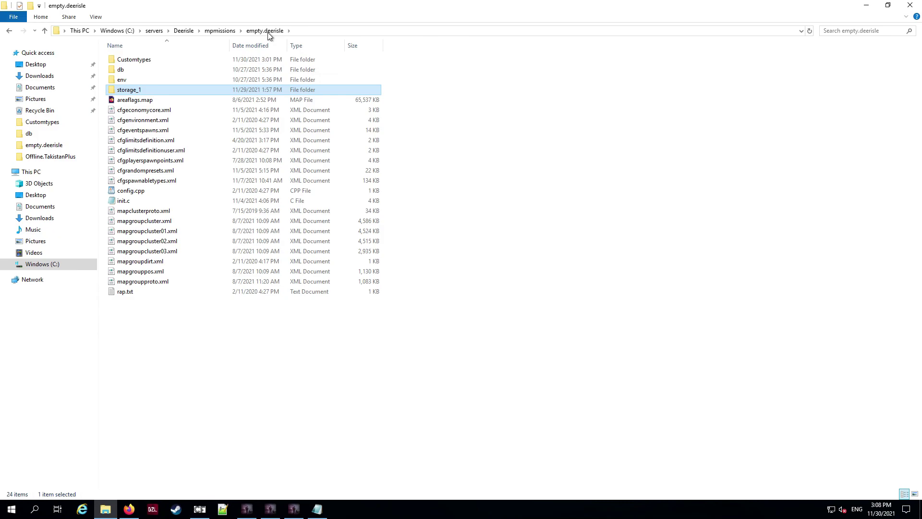